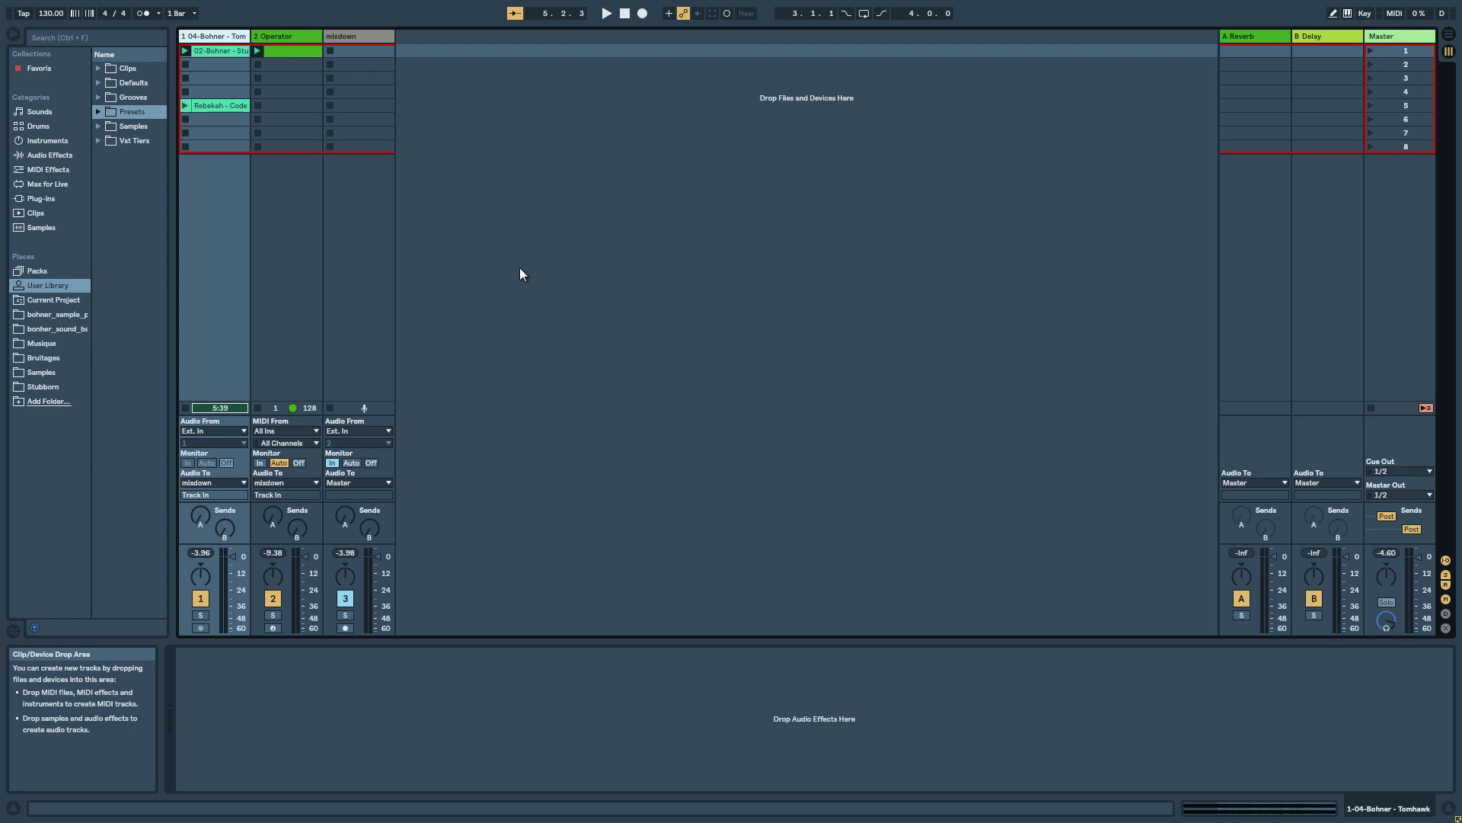
Step: Show the mixdown track's Rizer rack macros, solo track 1 and start playback
click(352, 41)
click(177, 693)
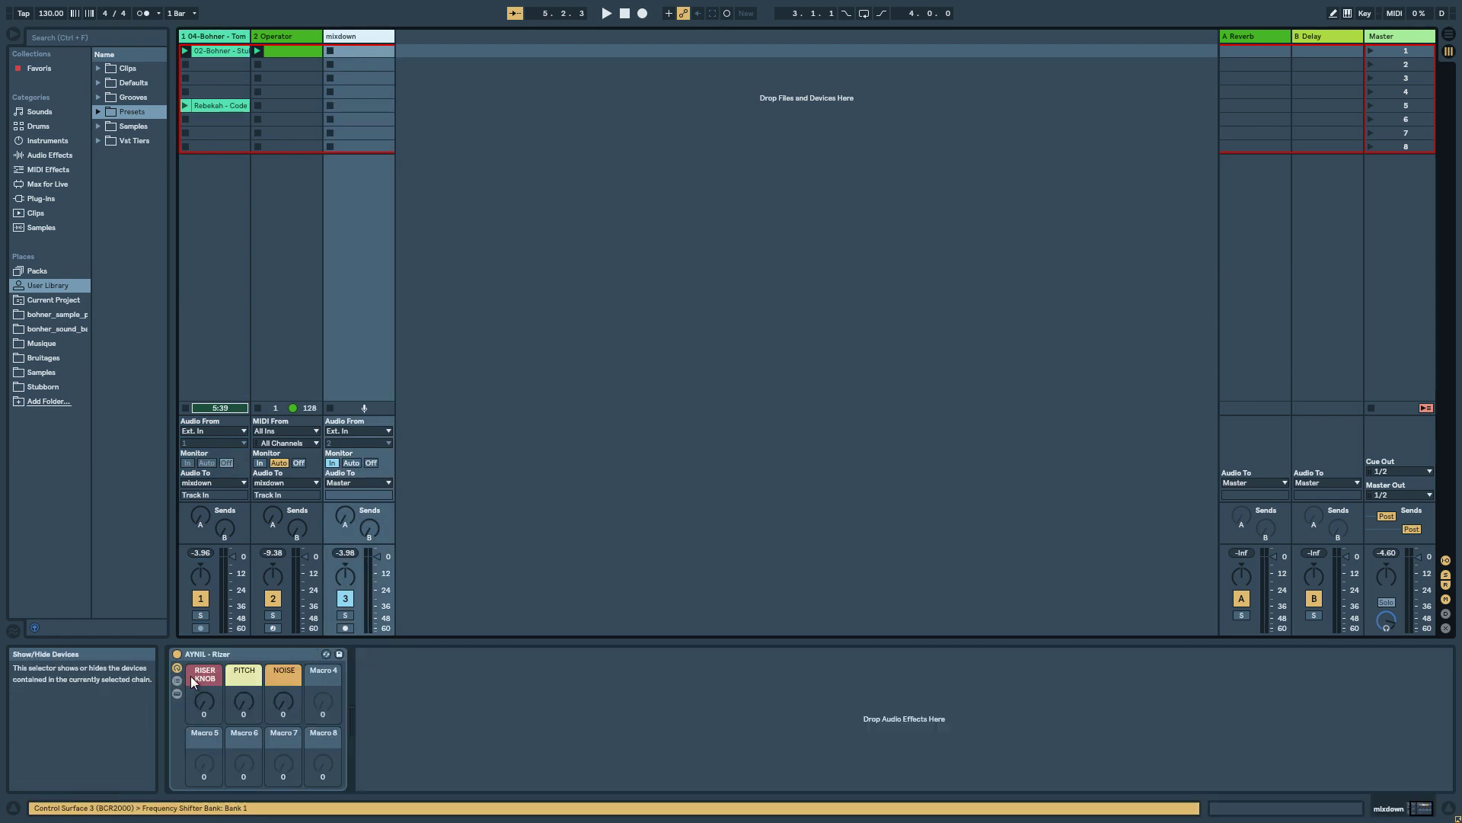
click(408, 696)
click(253, 654)
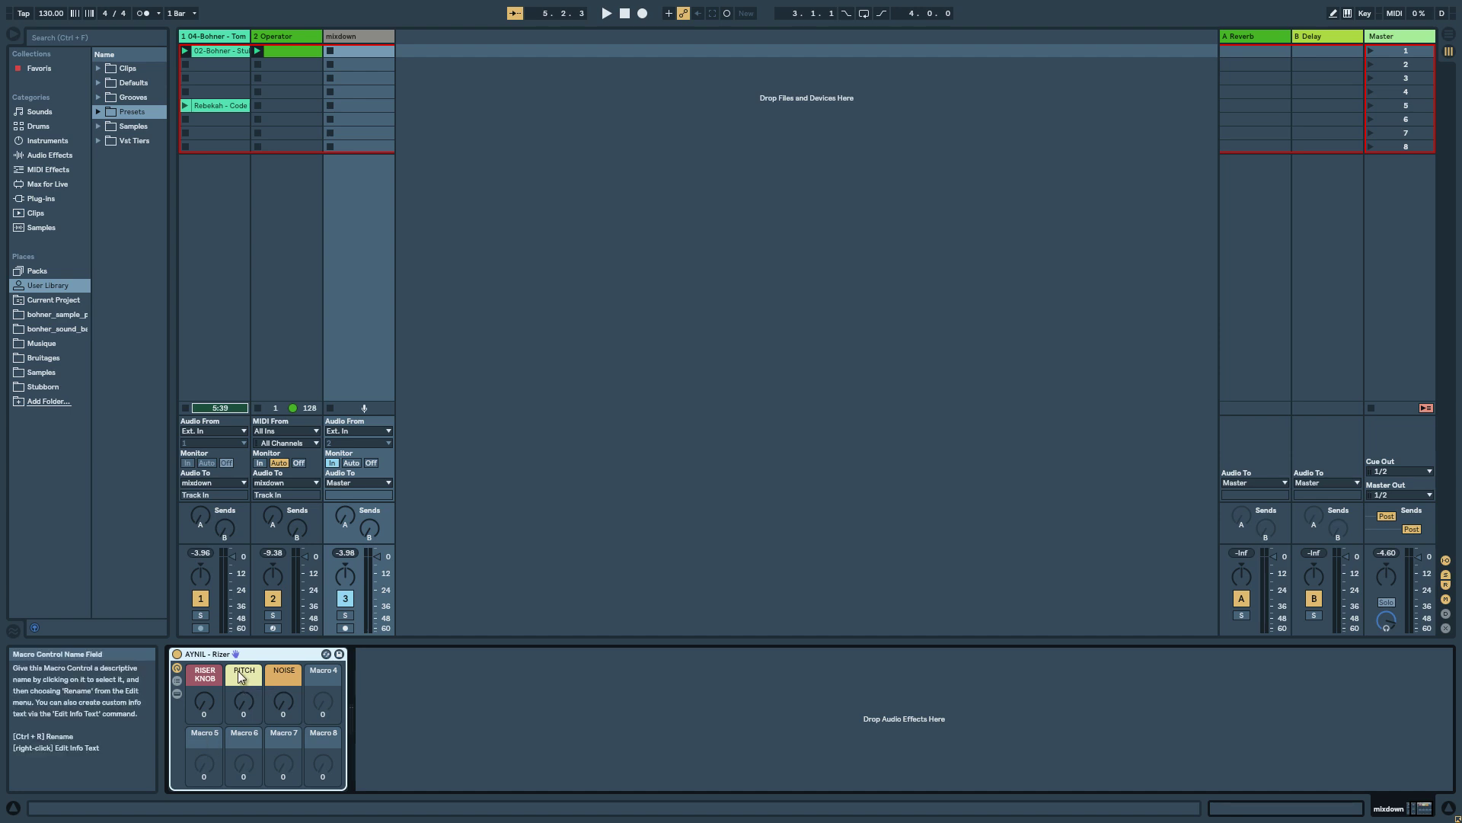
click(201, 615)
key(space)
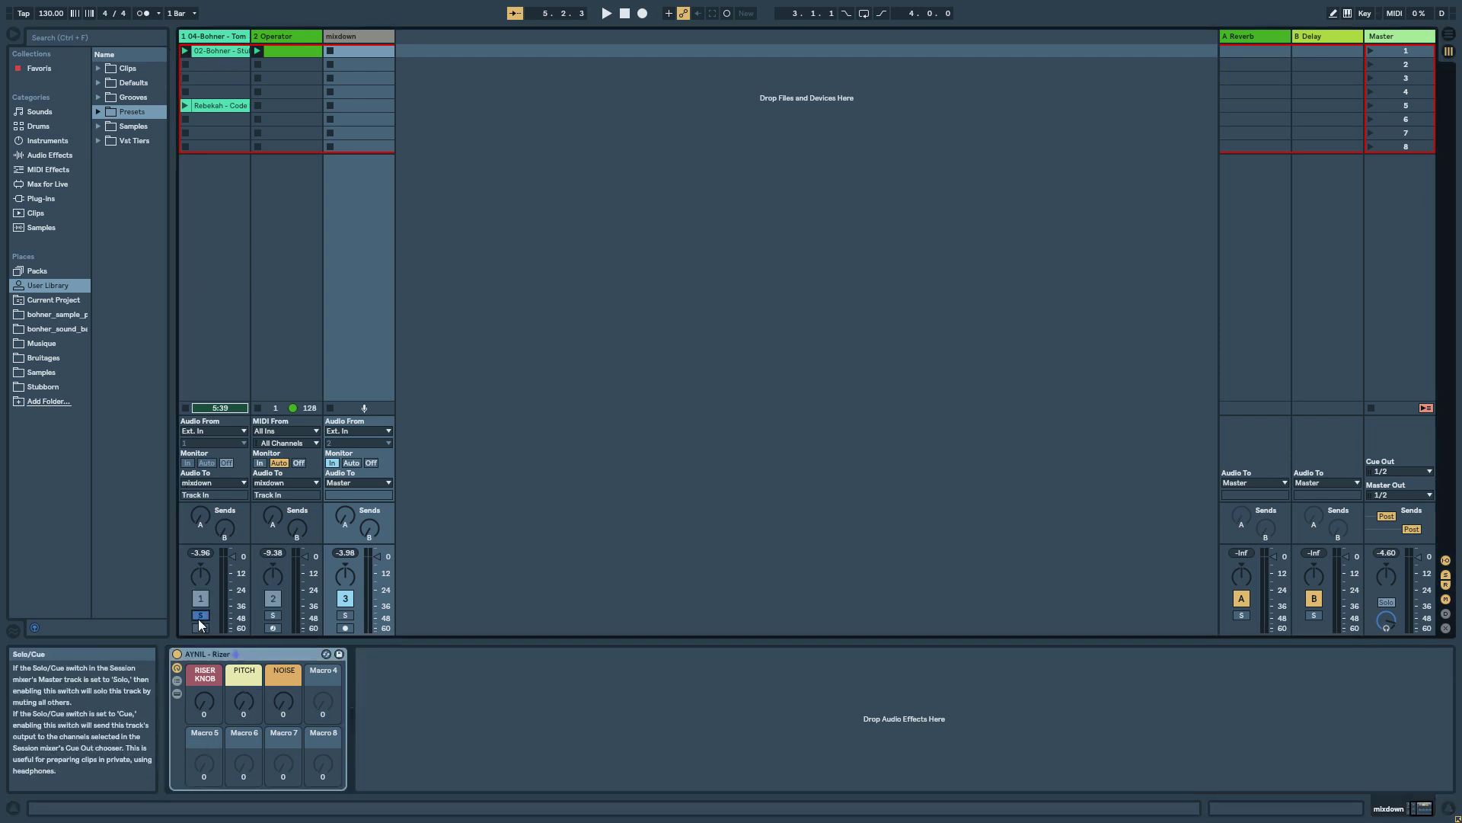
Step: Expand the Rizer rack's effects, raise RISER KNOB to about 46, and turn PITCH and NOISE down
click(177, 694)
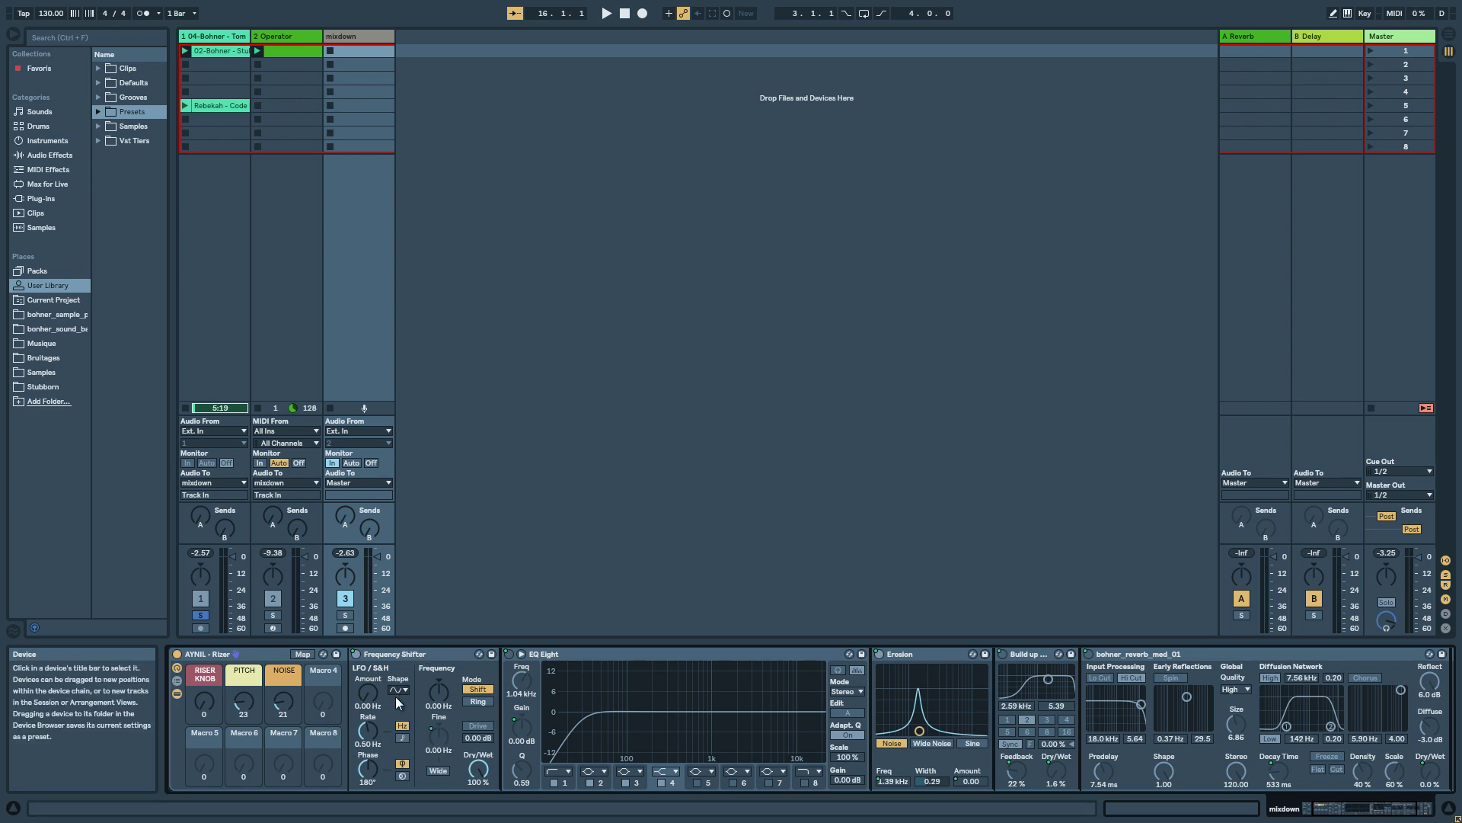
click(202, 705)
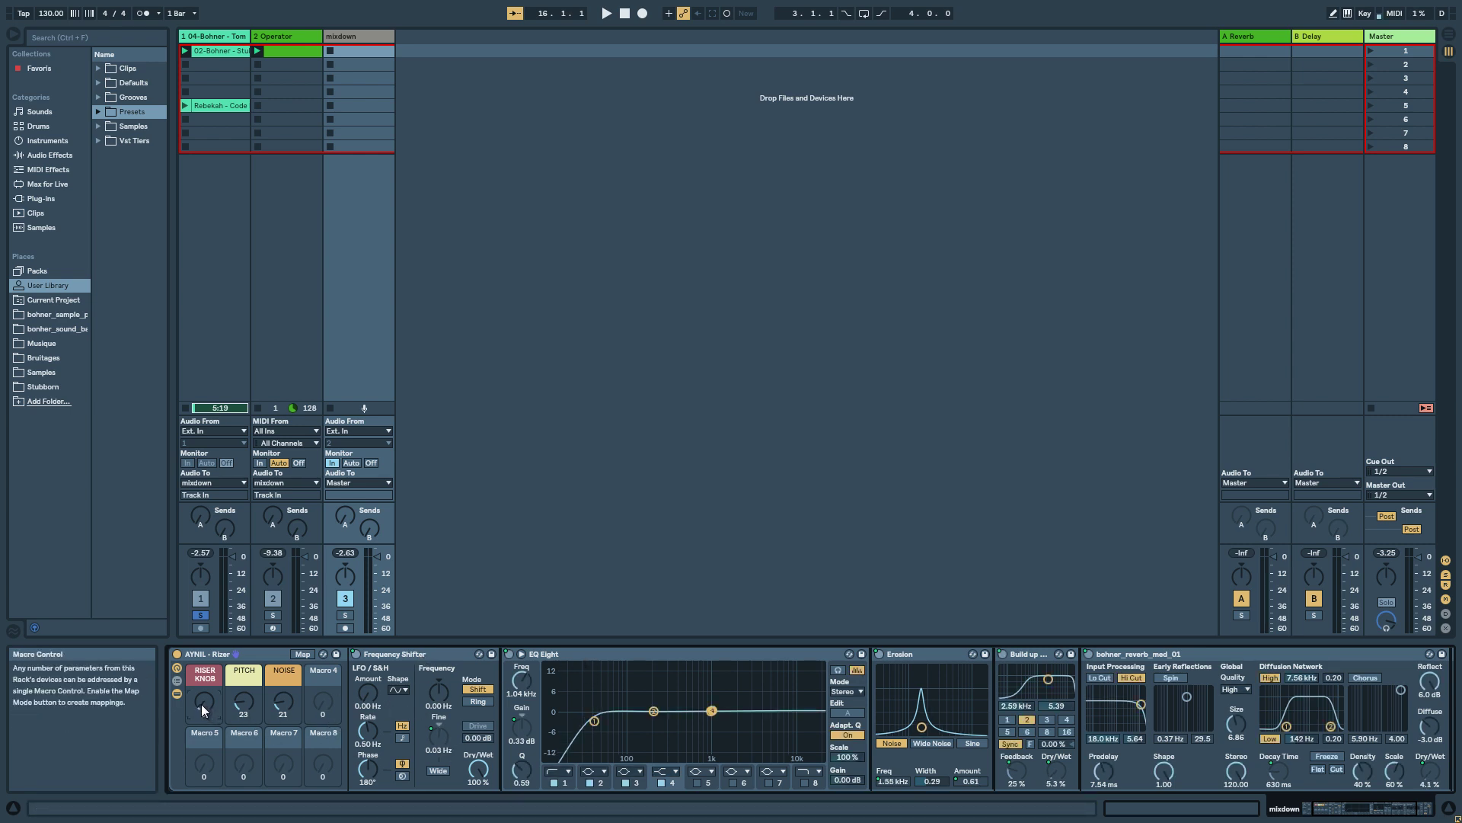
drag(201, 705, 202, 705)
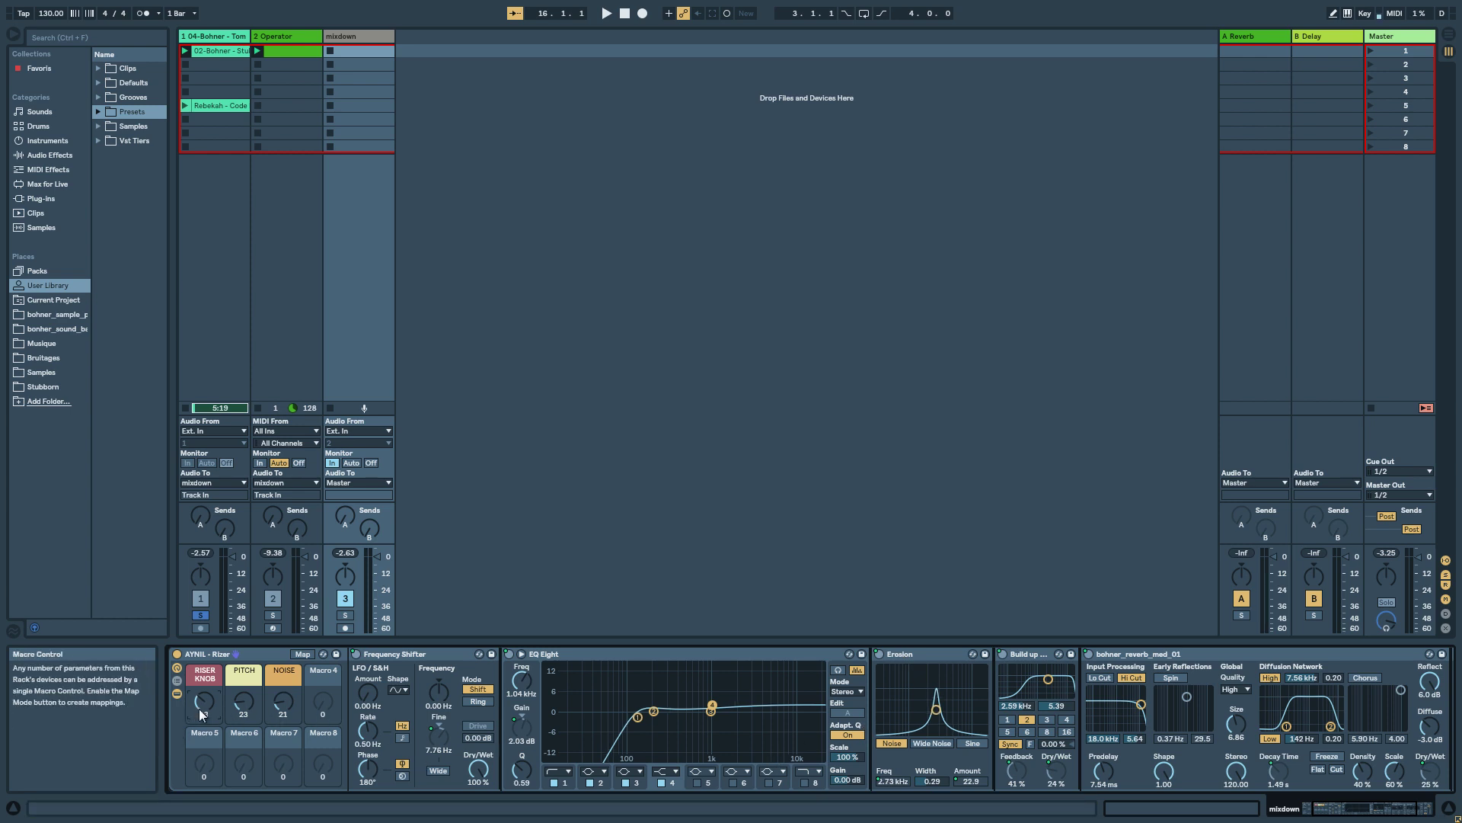
scroll(199, 709, up, 4)
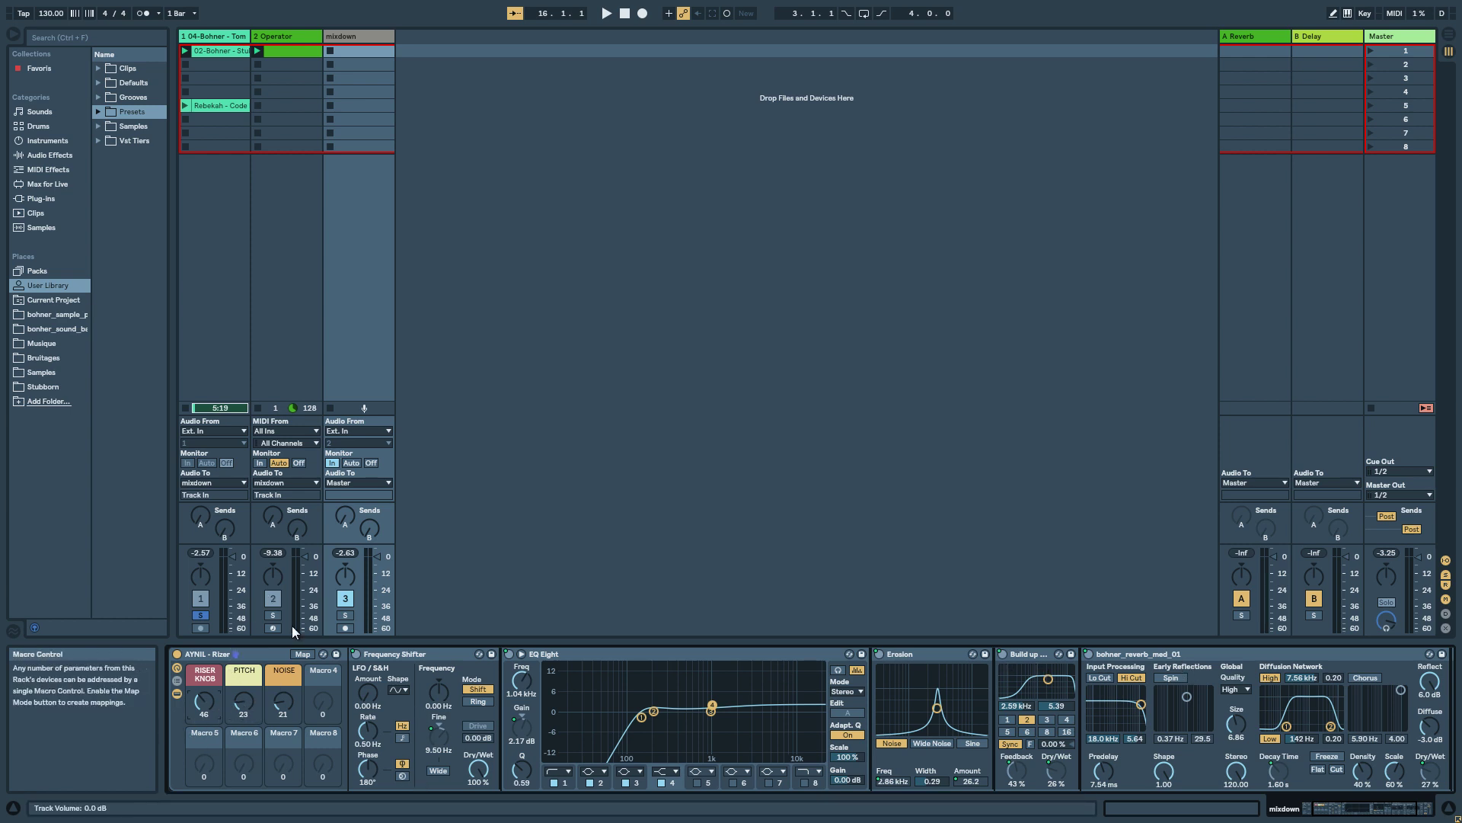
mouse_move(244, 707)
mouse_down()
mouse_move(244, 743)
mouse_move(285, 739)
mouse_move(246, 703)
mouse_up()
Step: Solo track 2 and play, sweeping RISER KNOB to 0 and turning the NOISE macro up
click(272, 616)
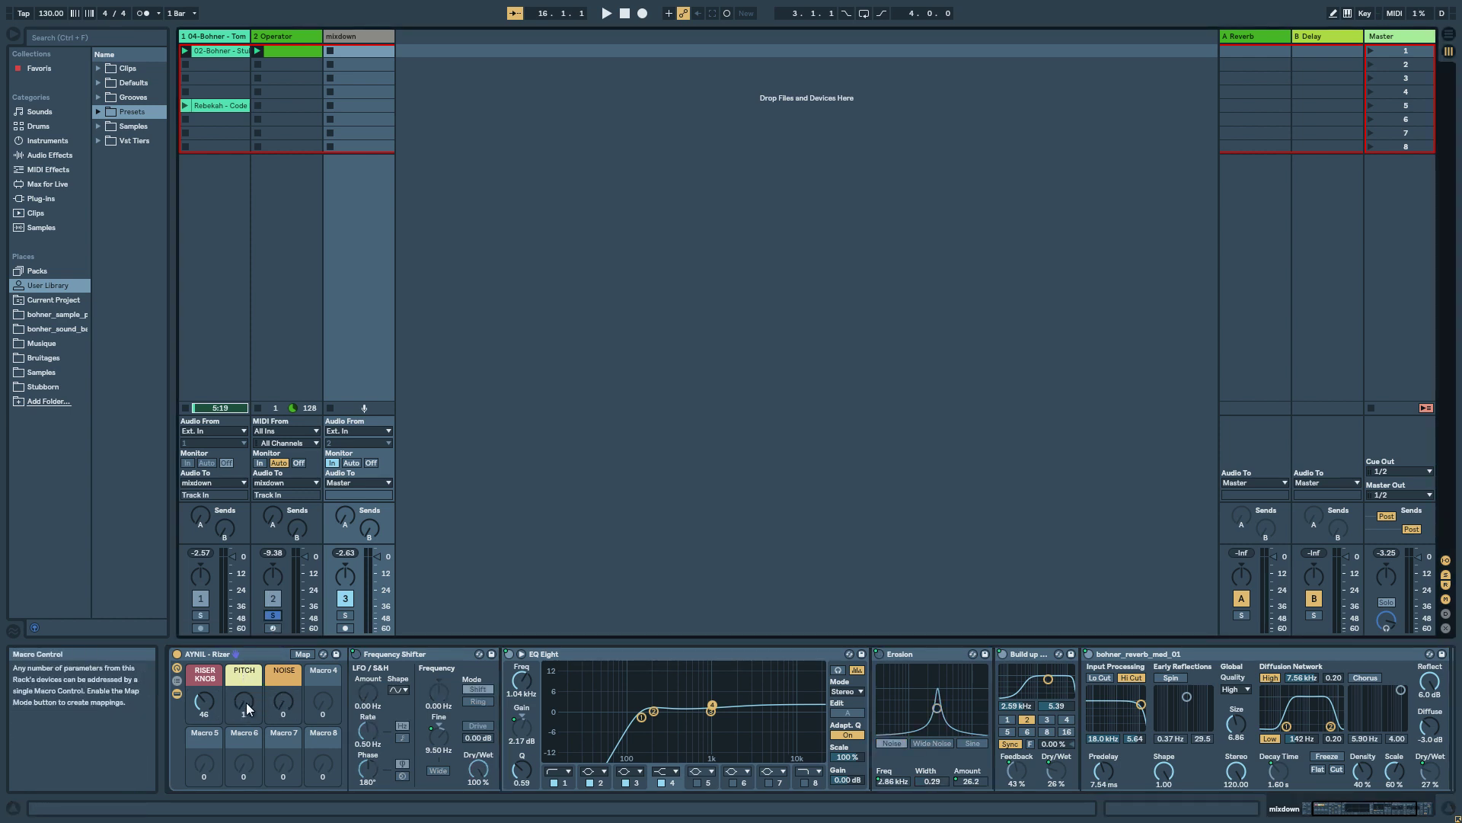
key(space)
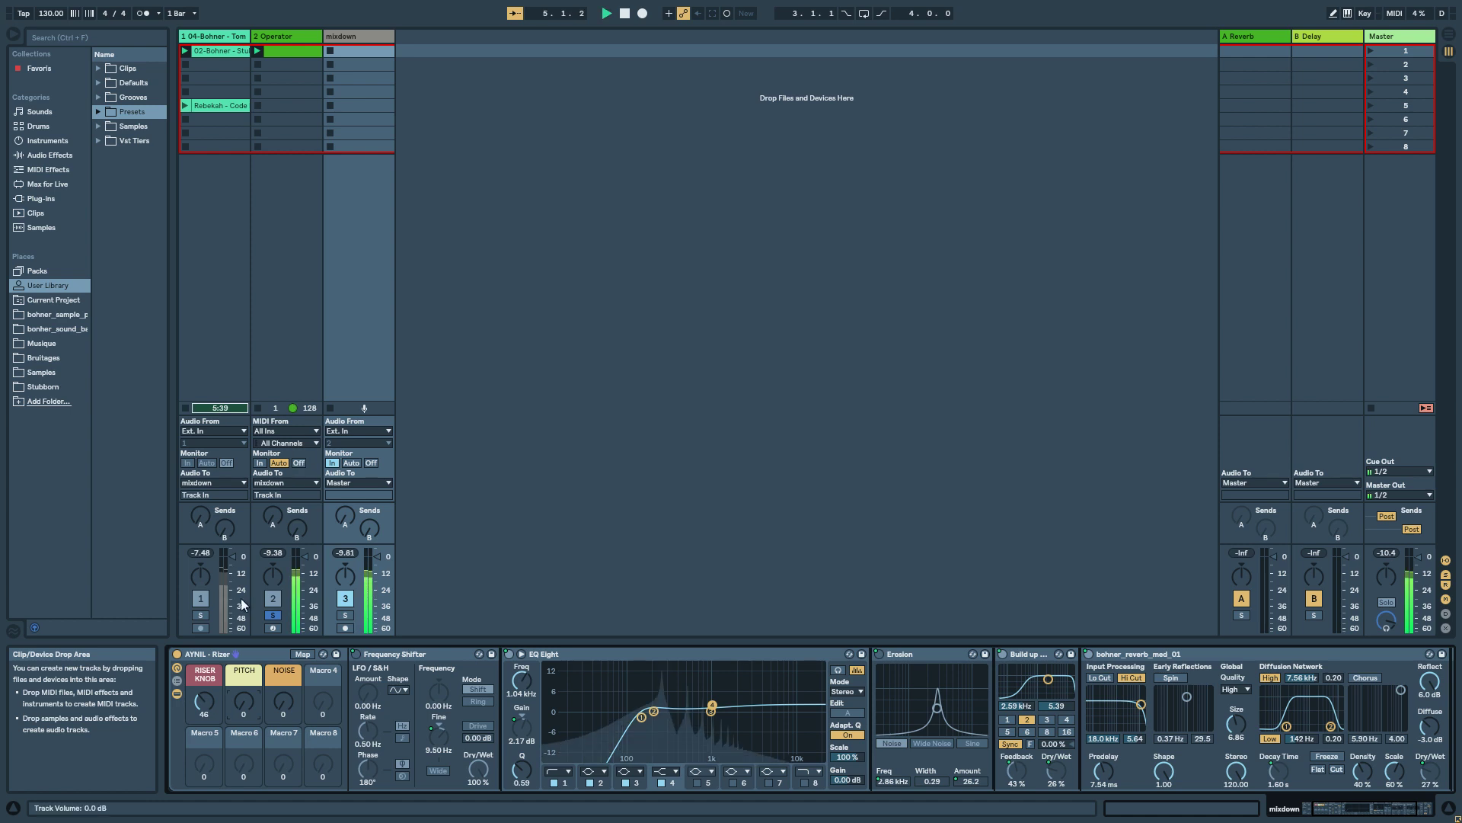
drag(206, 715, 244, 708)
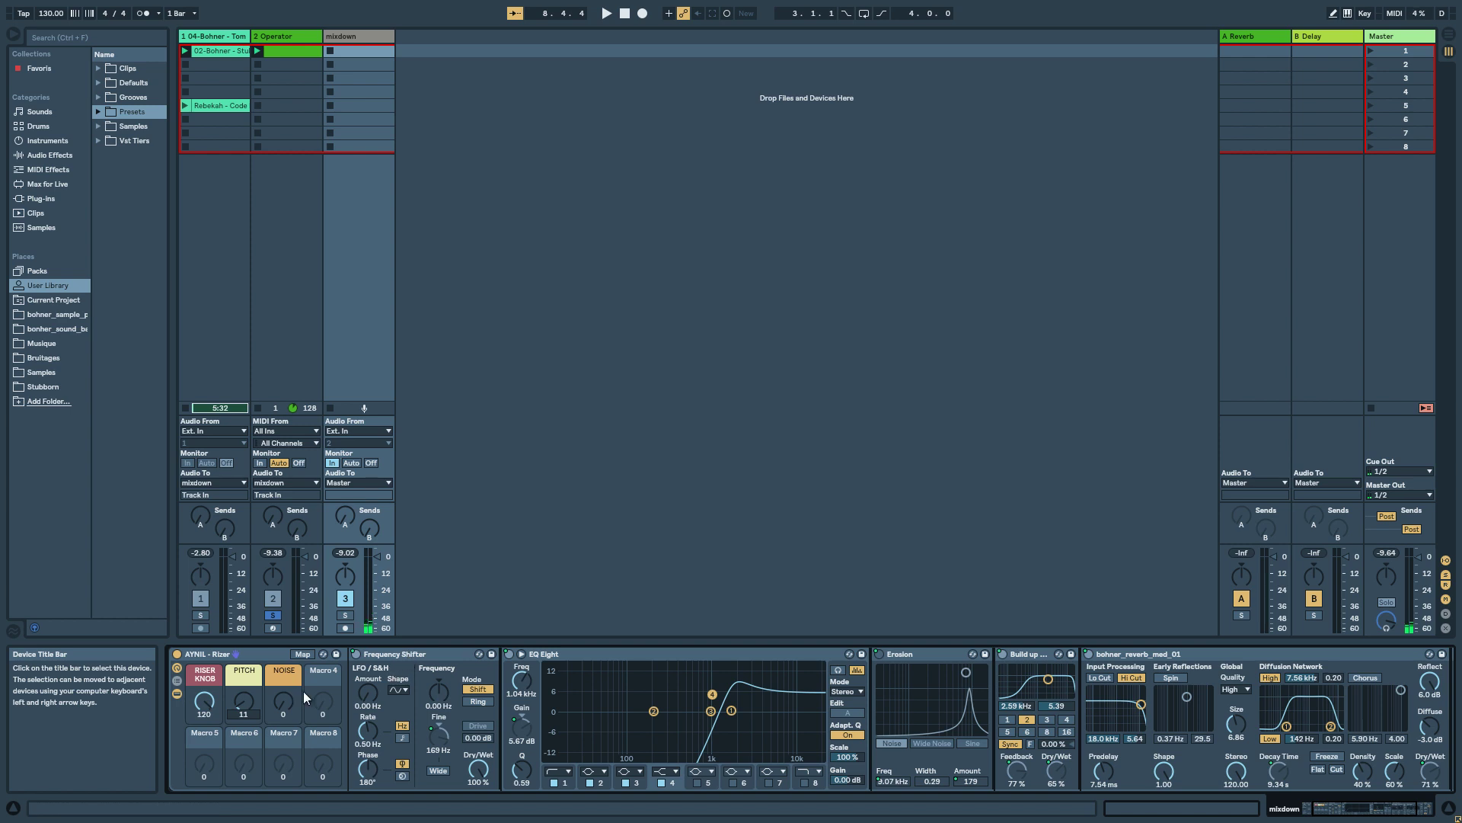
drag(282, 704, 283, 706)
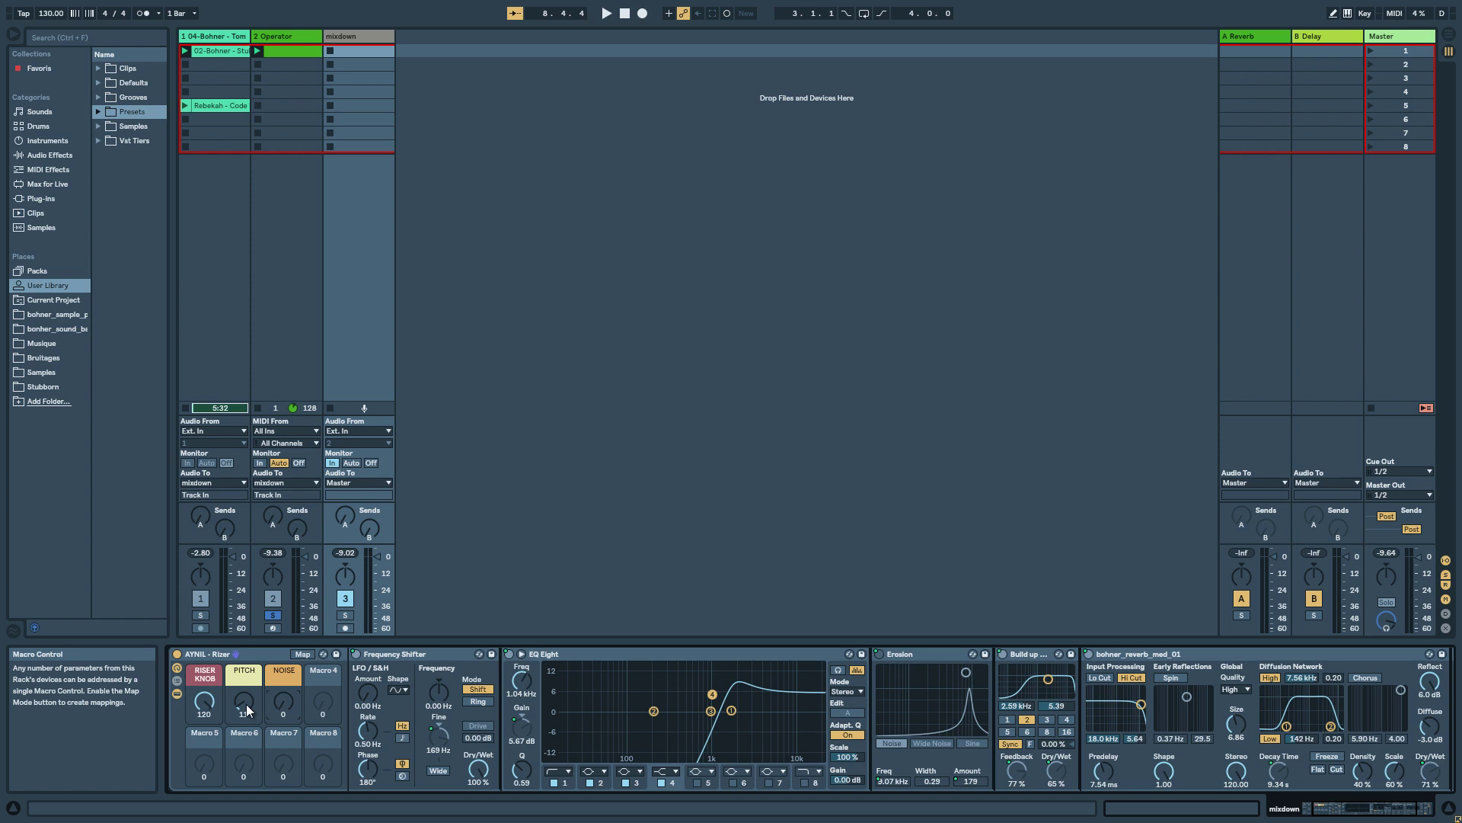
drag(205, 704, 205, 763)
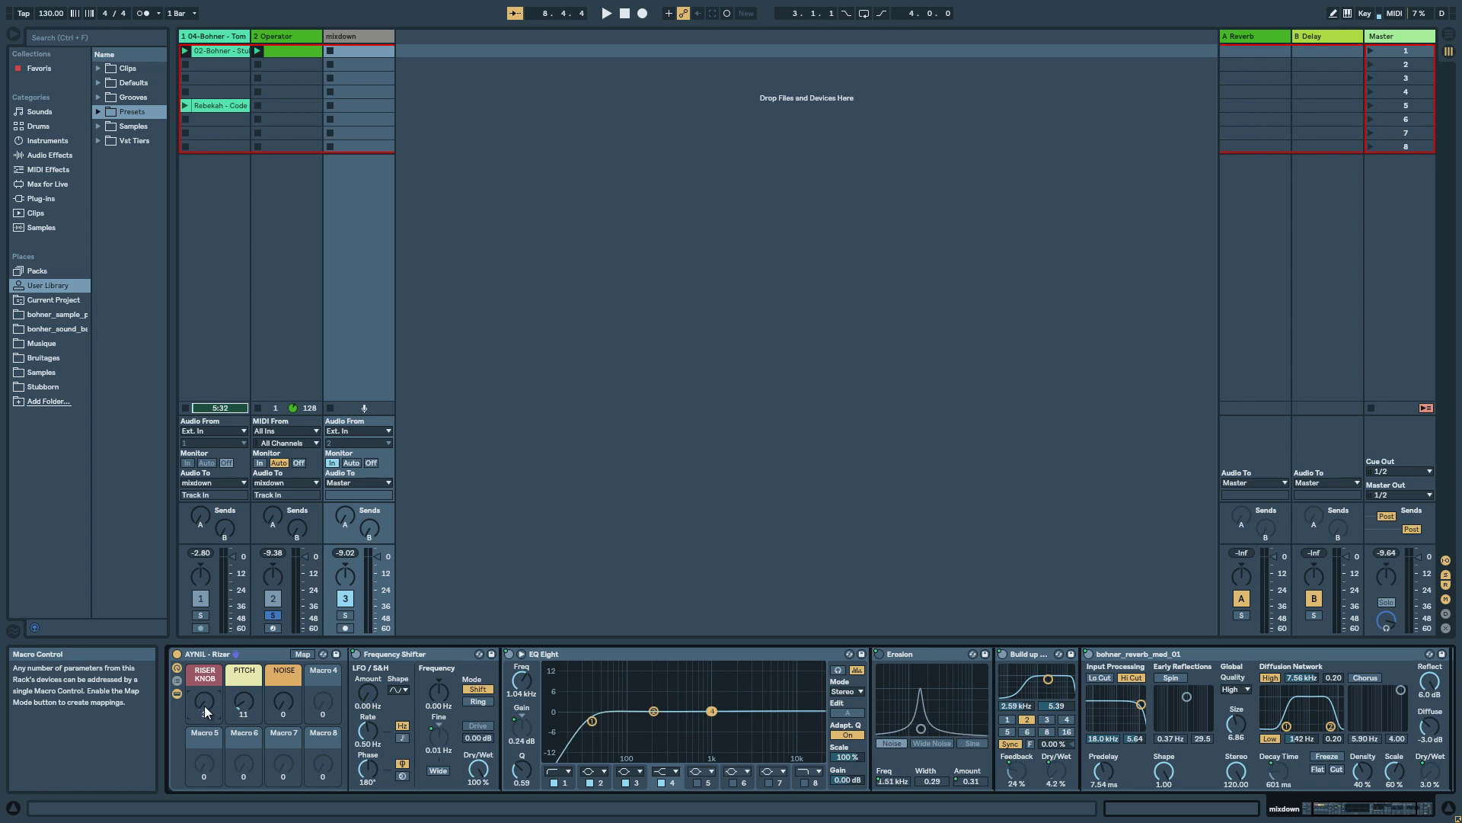
Step: Replay while nudging RISER KNOB up, then bring the NOISE macro back down
key(space)
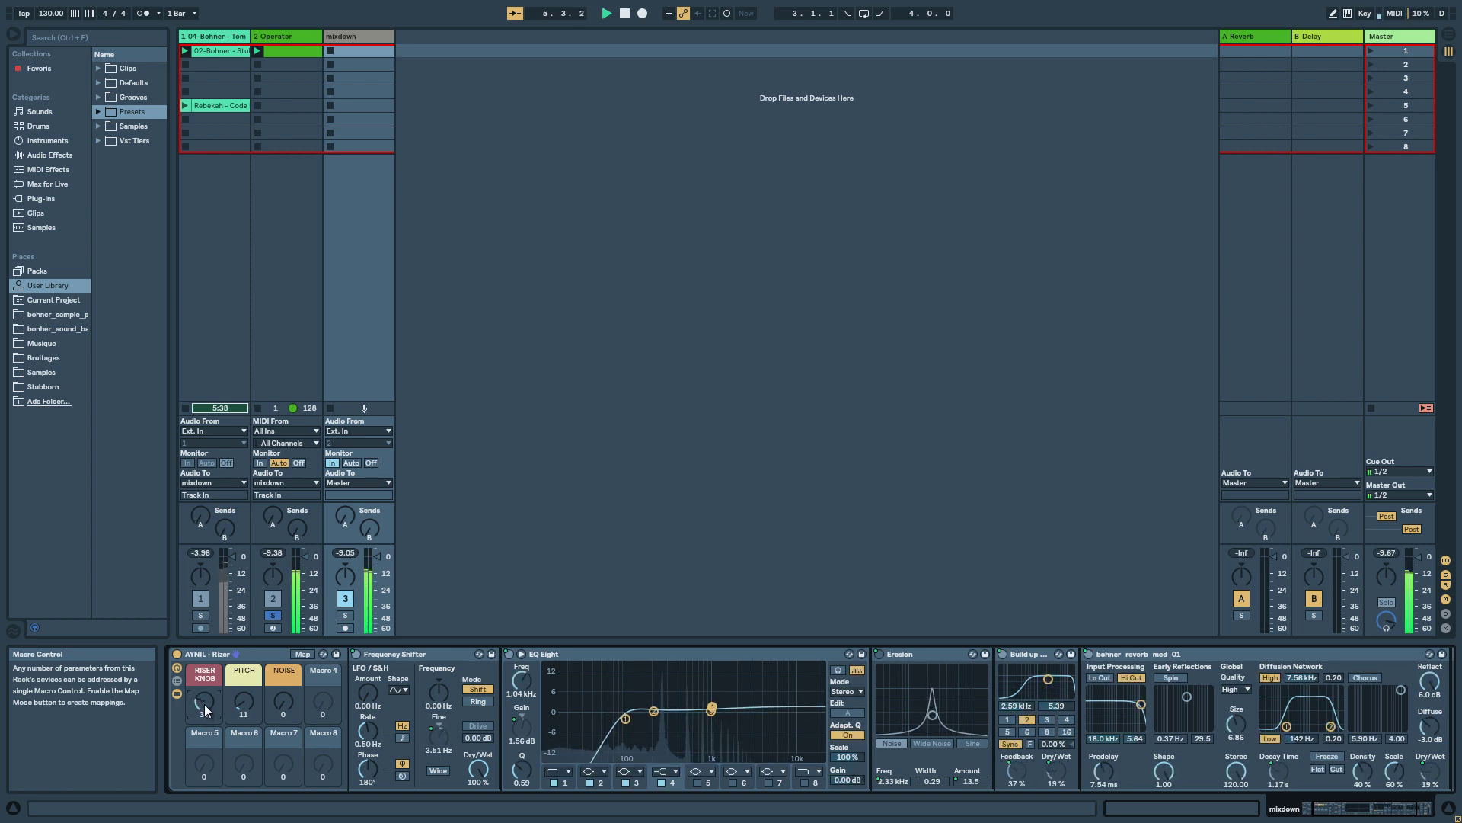
drag(204, 703, 204, 705)
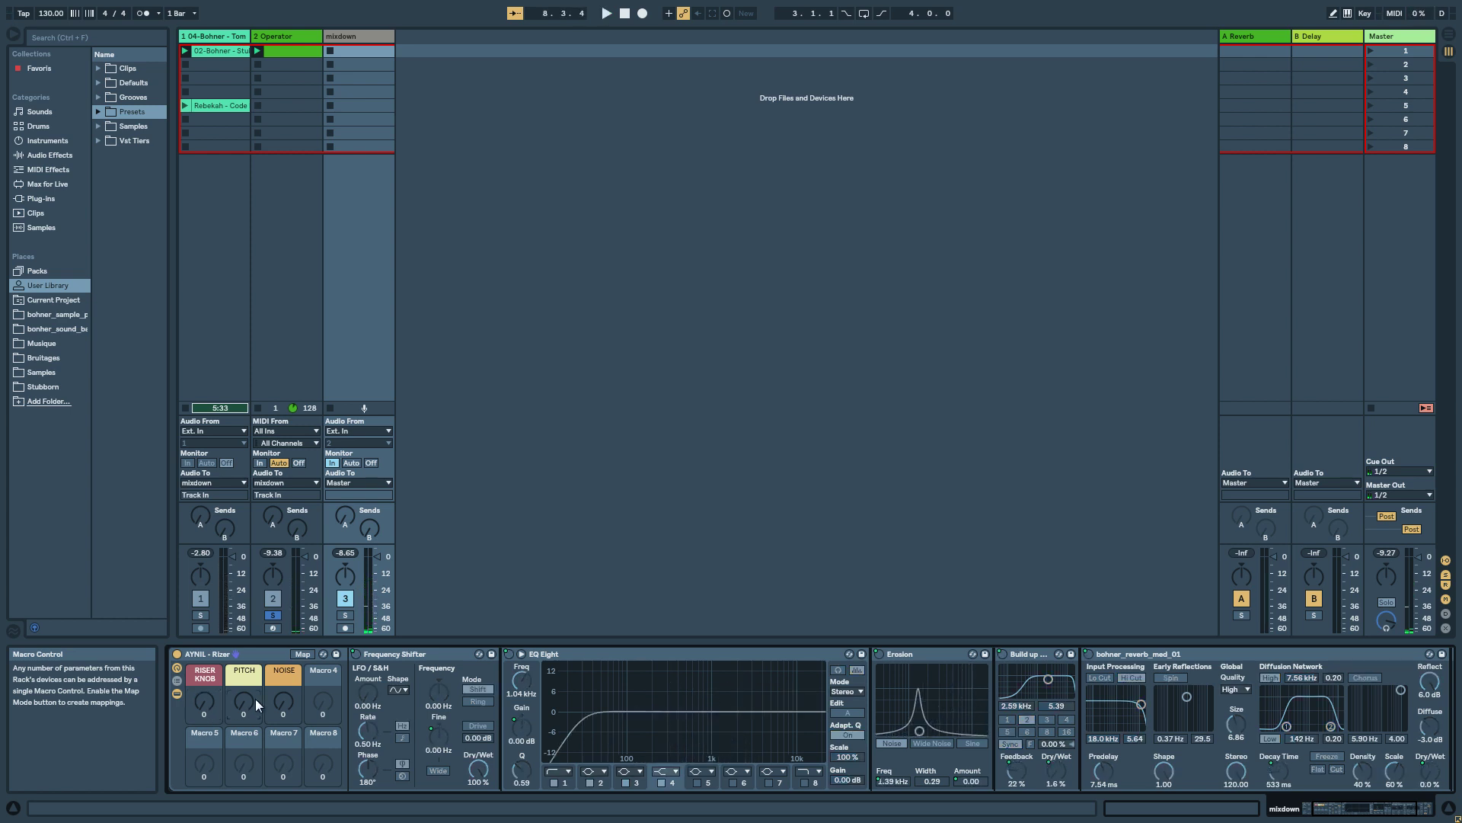
key(space)
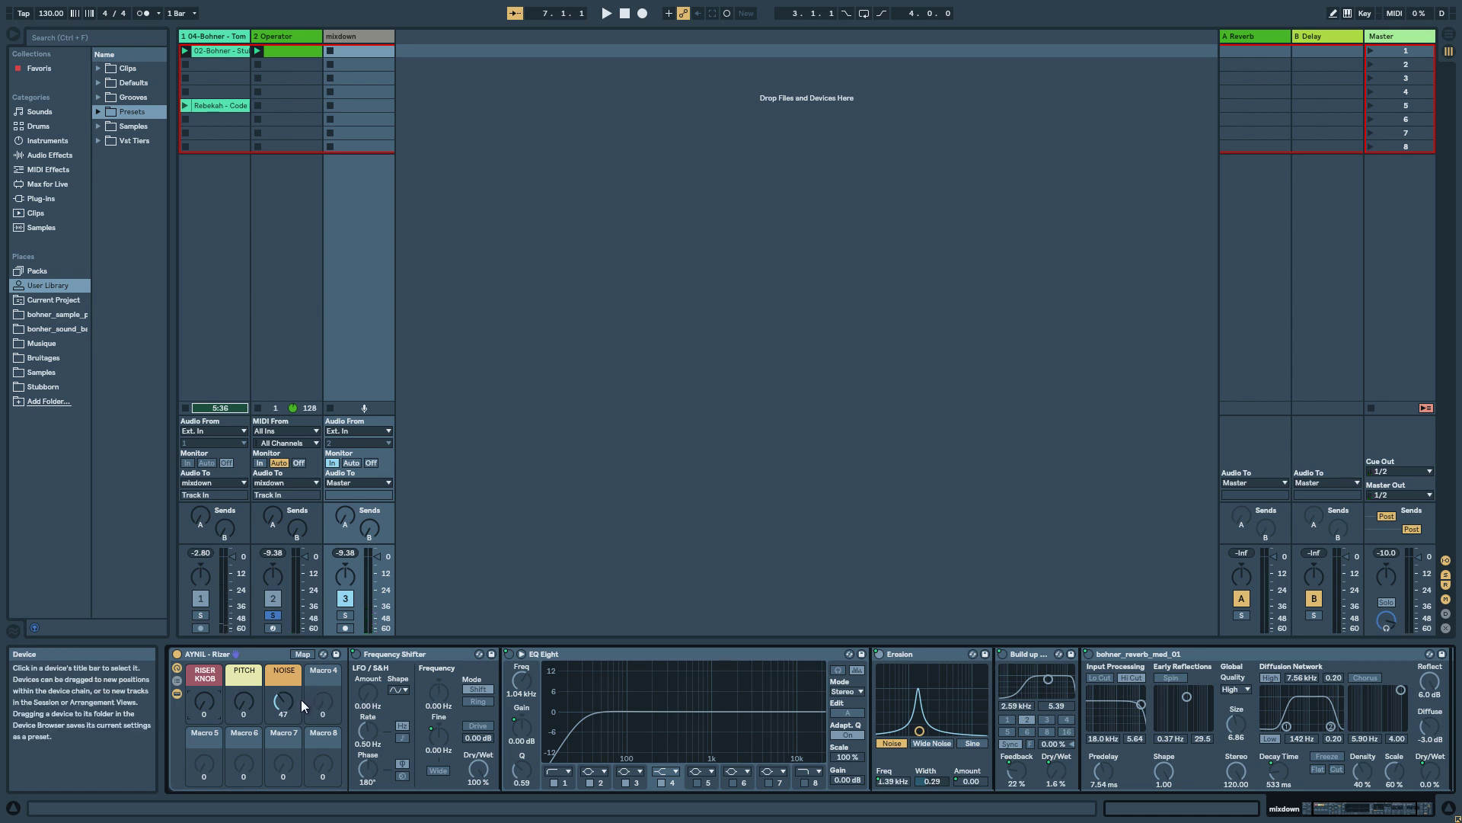
mouse_move(288, 708)
mouse_down()
mouse_move(288, 731)
mouse_move(245, 706)
mouse_move(281, 706)
mouse_up()
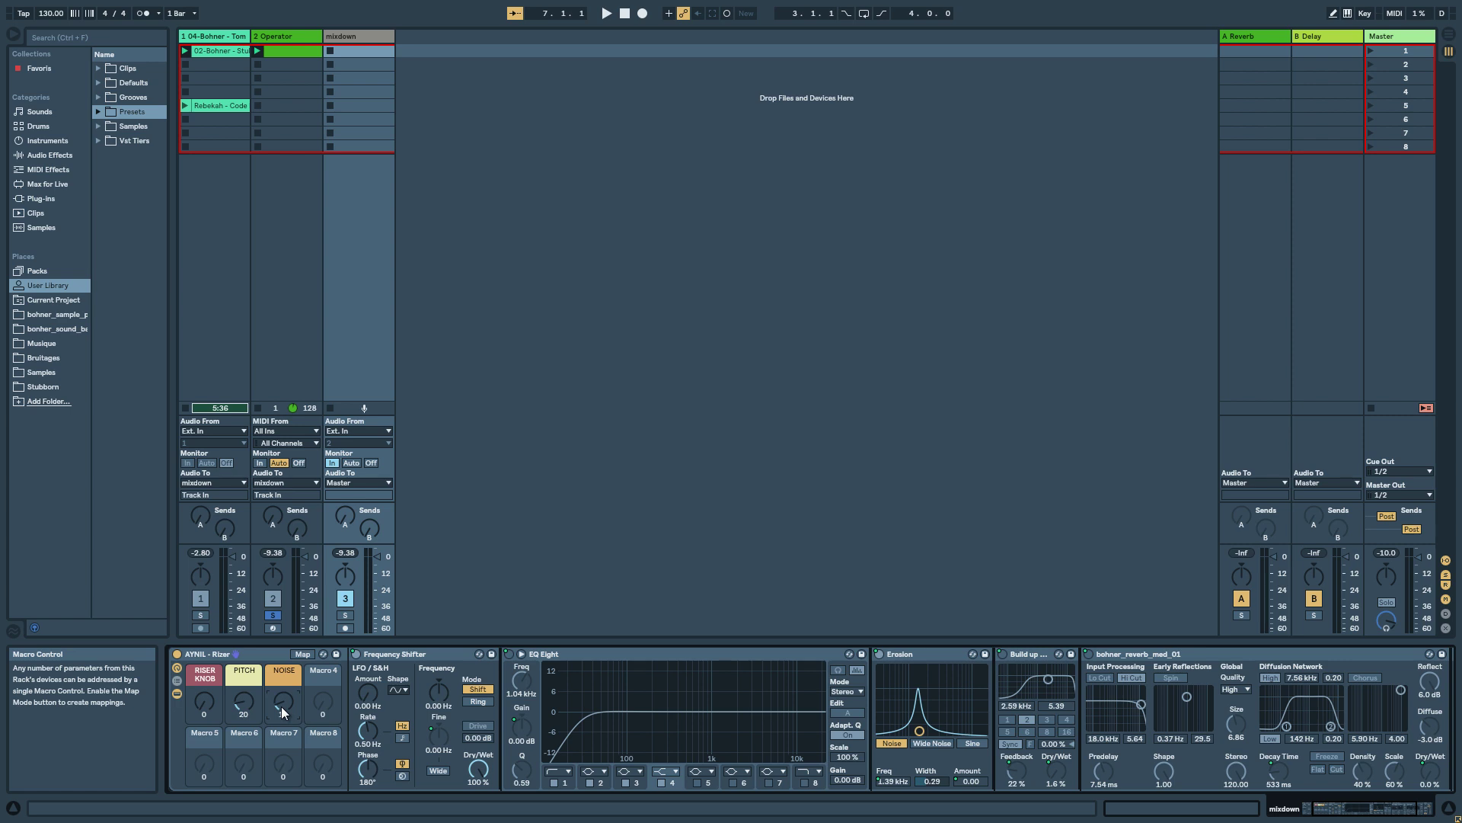
Step: Solo track 1, launch its second clip and view it in the sample editor
click(201, 616)
click(187, 106)
click(216, 106)
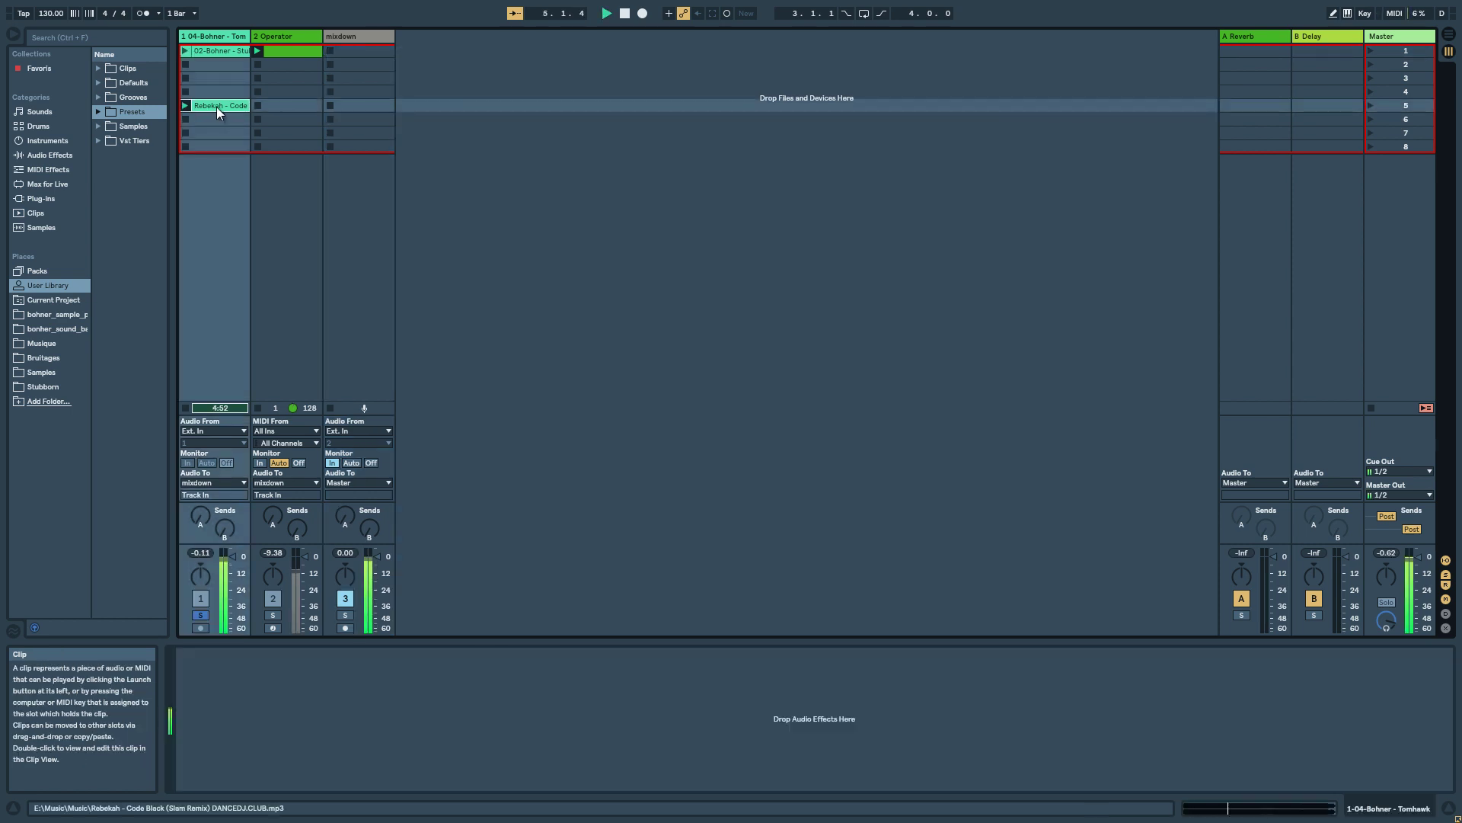
click(216, 107)
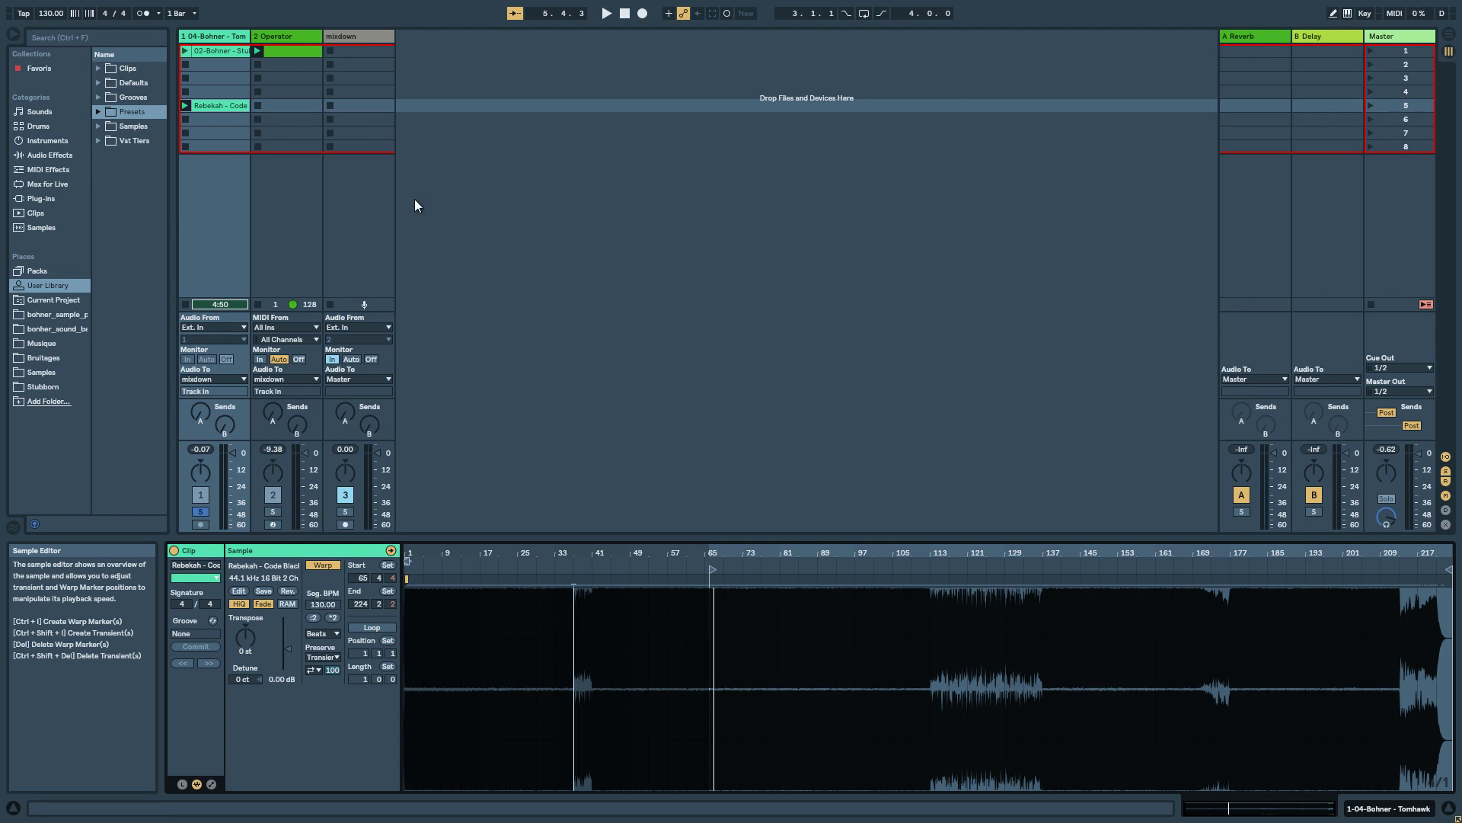
click(212, 34)
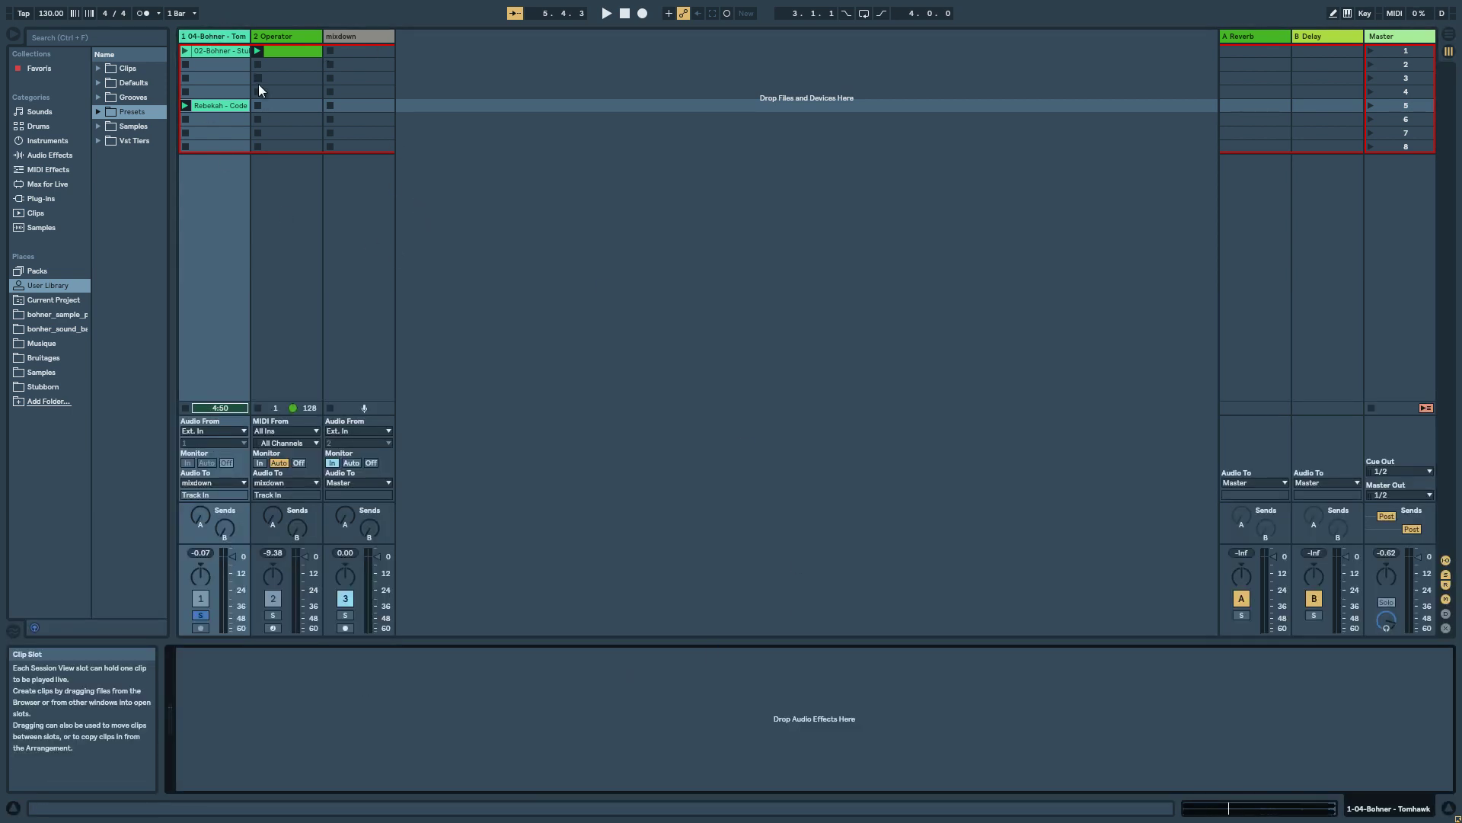
Step: Sweep the mixdown rack's RISER KNOB macro up to about 94 and back to 0
click(366, 35)
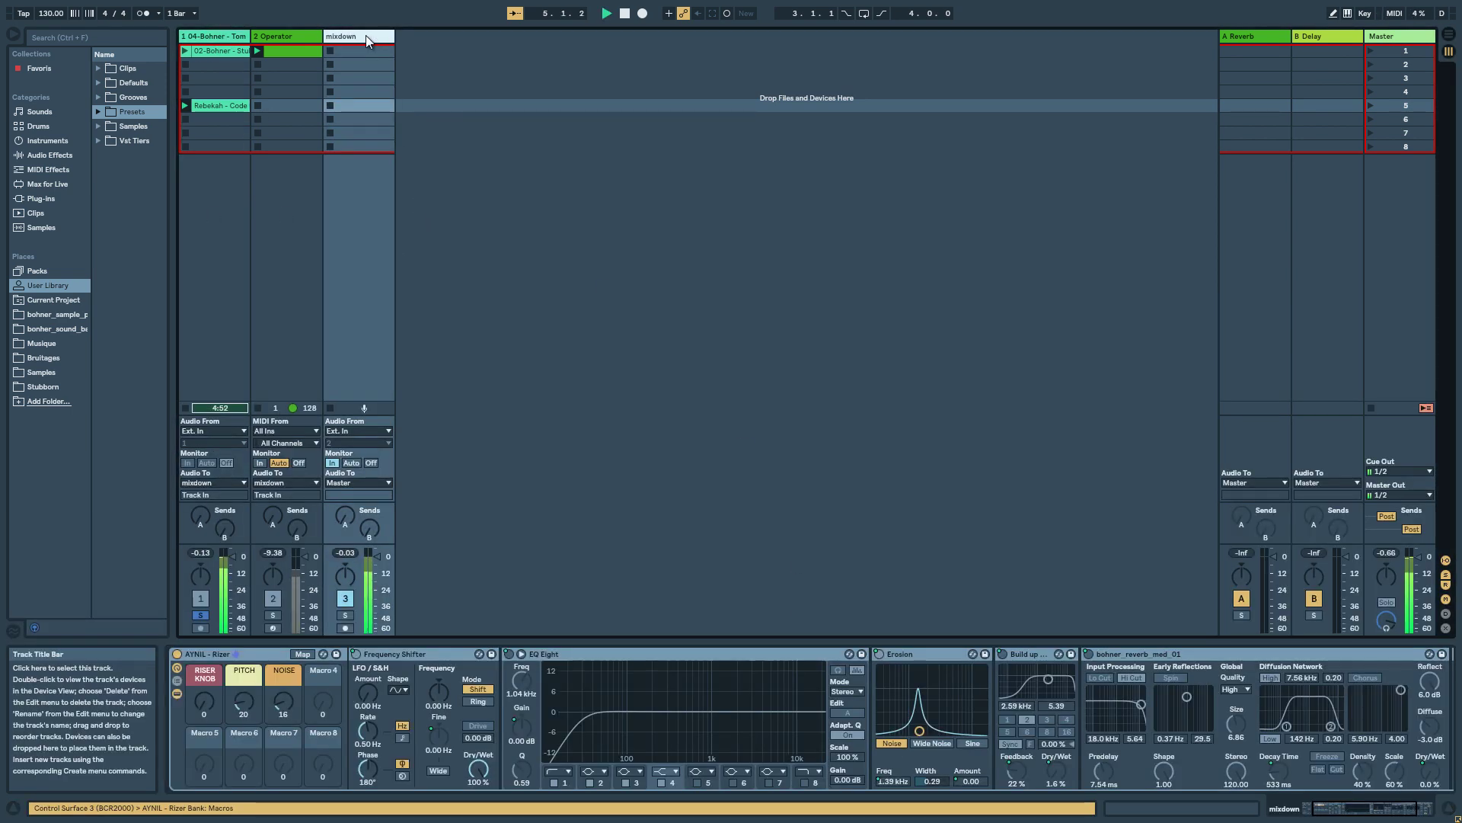
click(208, 703)
scroll(206, 703, up, 10)
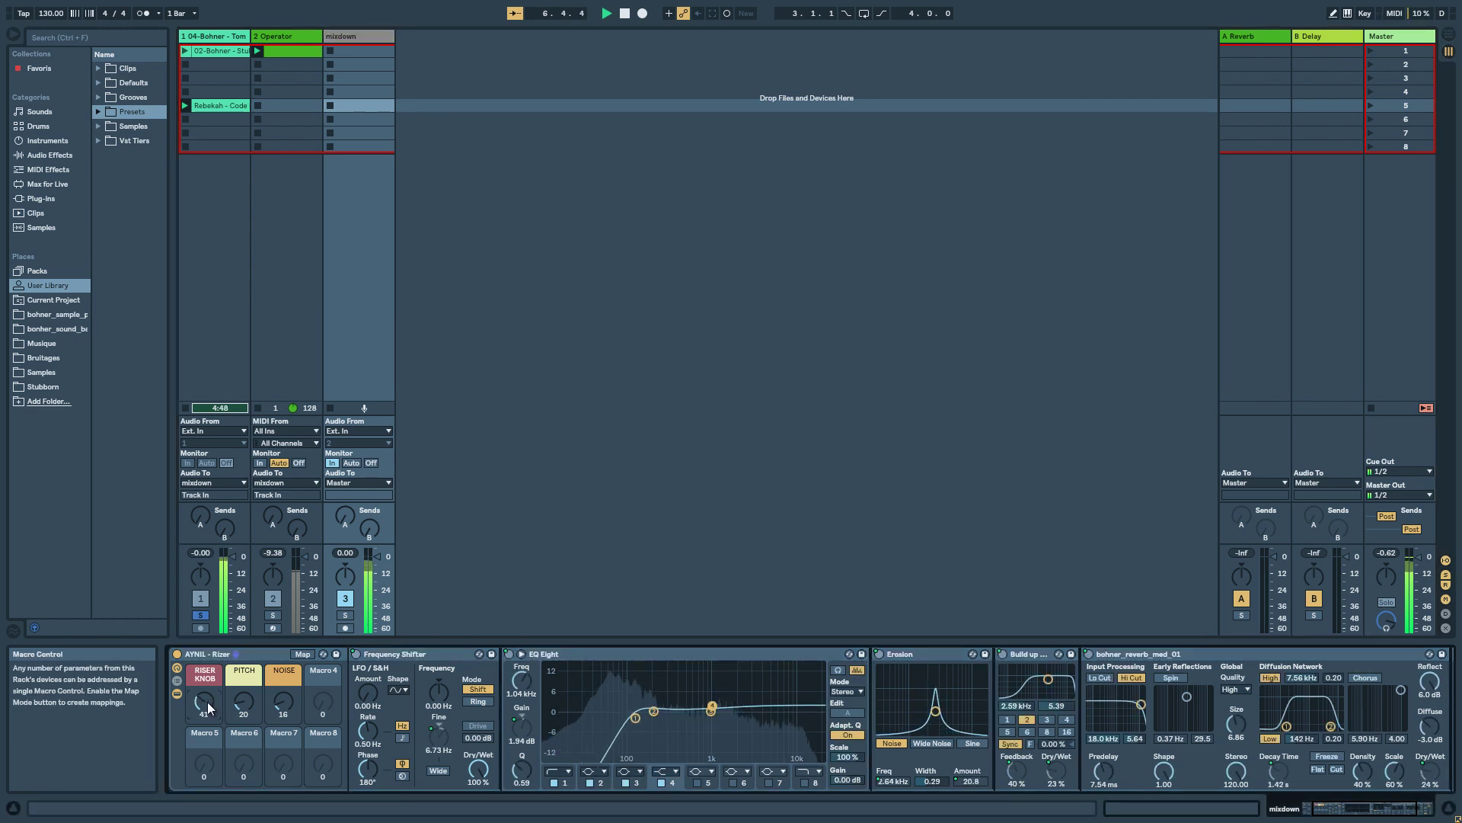
scroll(207, 701, up, 3)
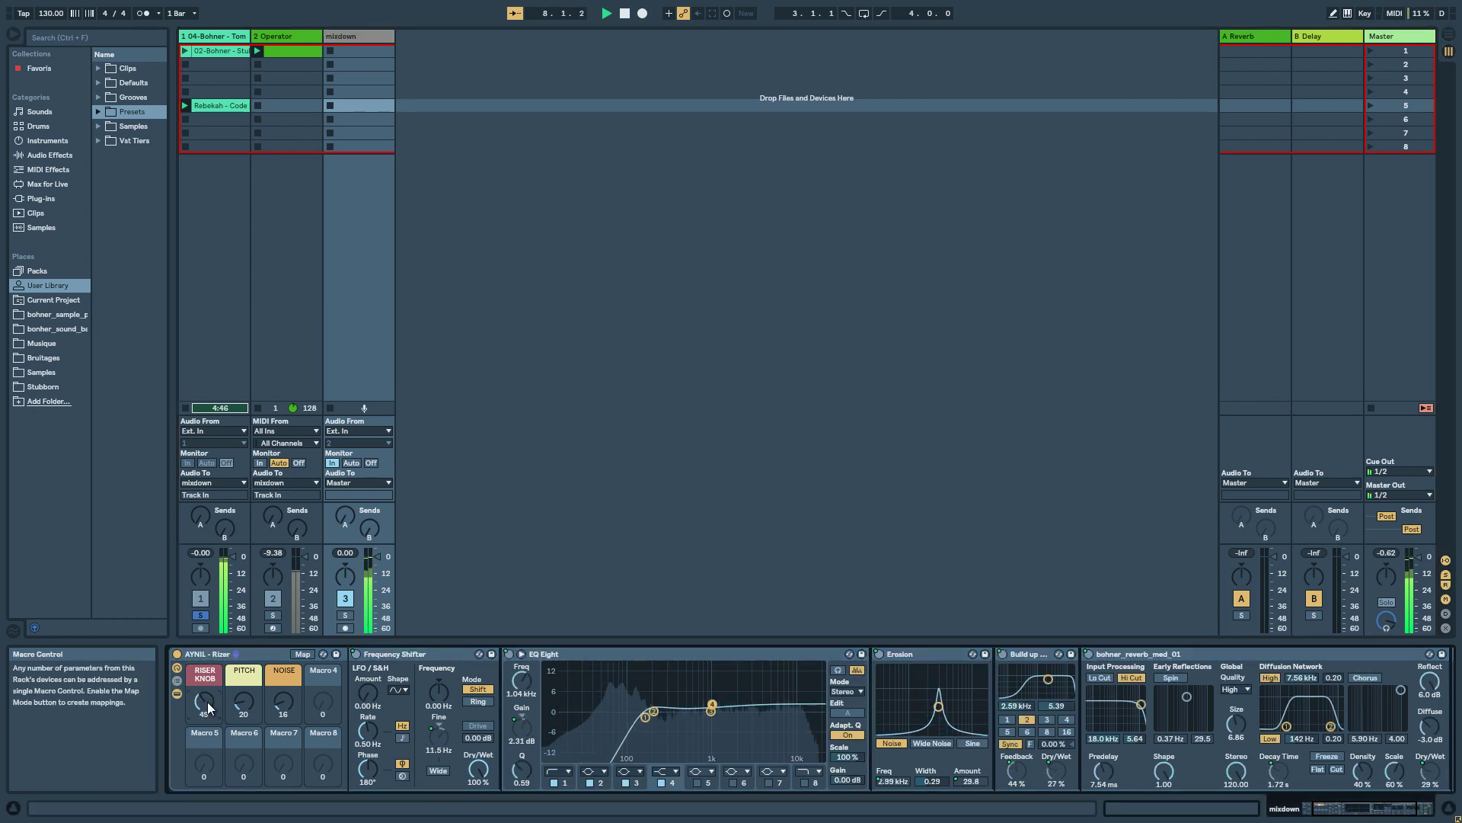
scroll(207, 701, up, 3)
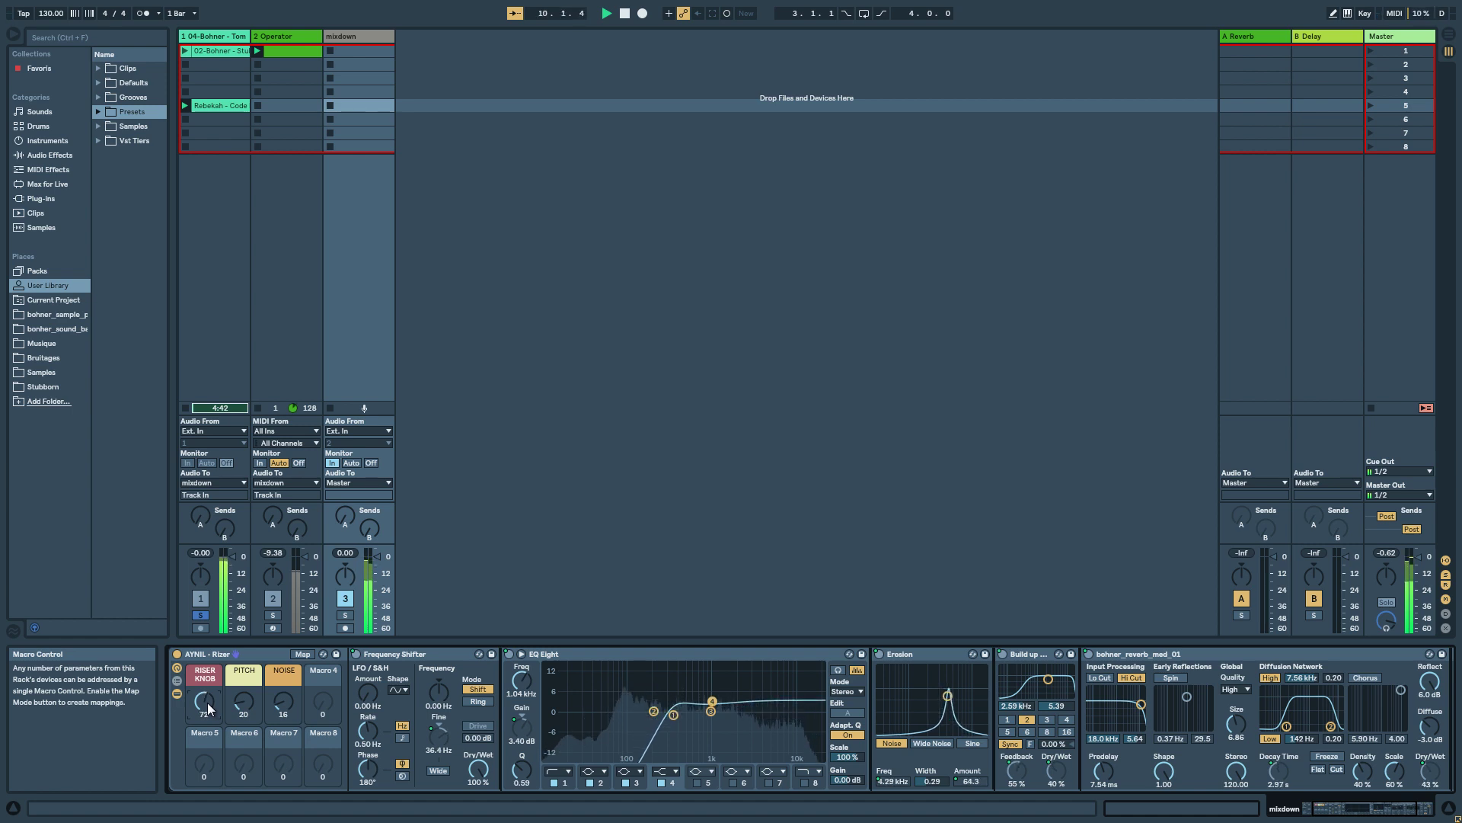
scroll(207, 703, up, 3)
scroll(207, 702, up, 2)
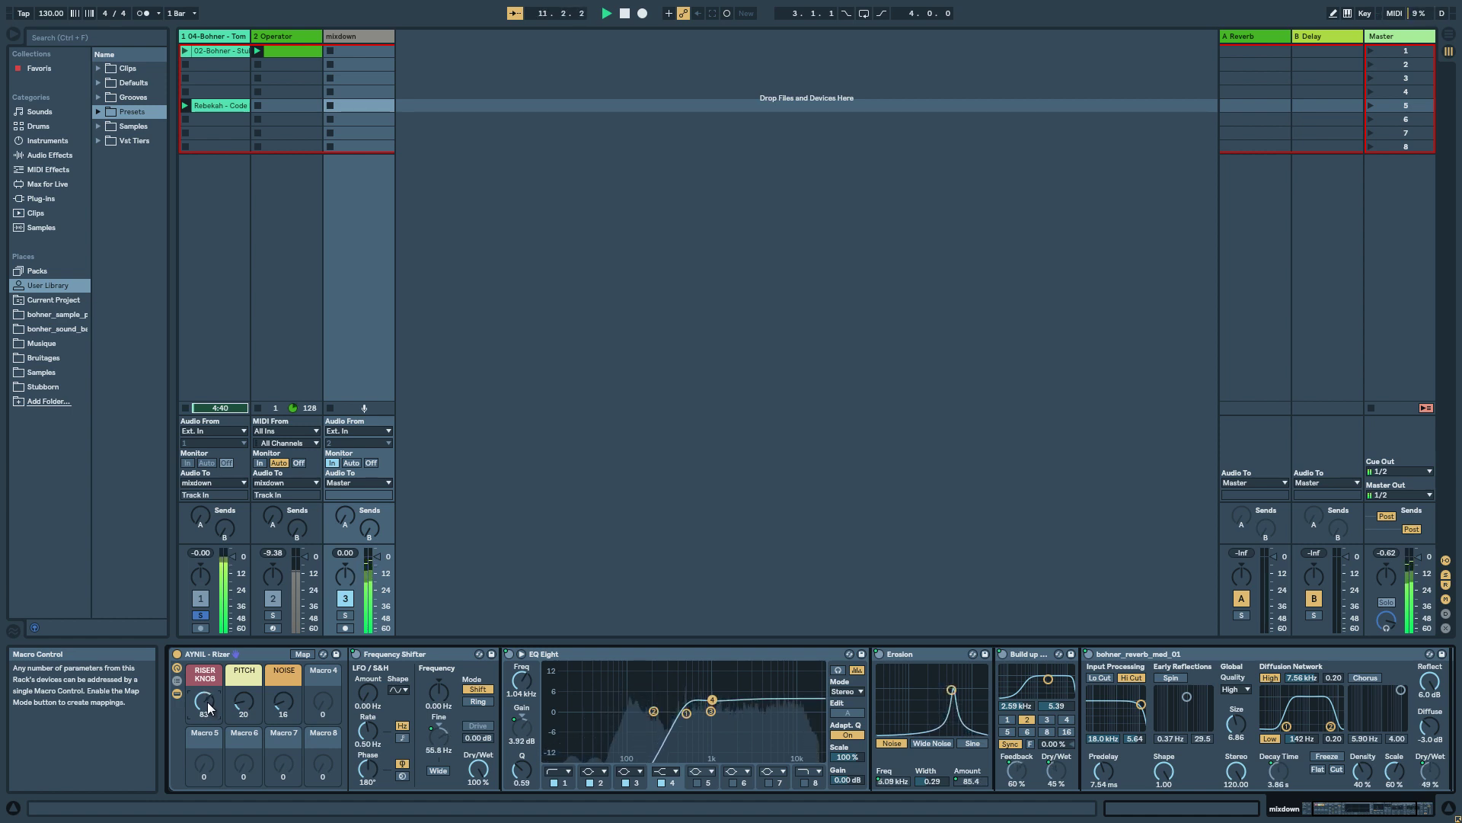
scroll(208, 702, up, 3)
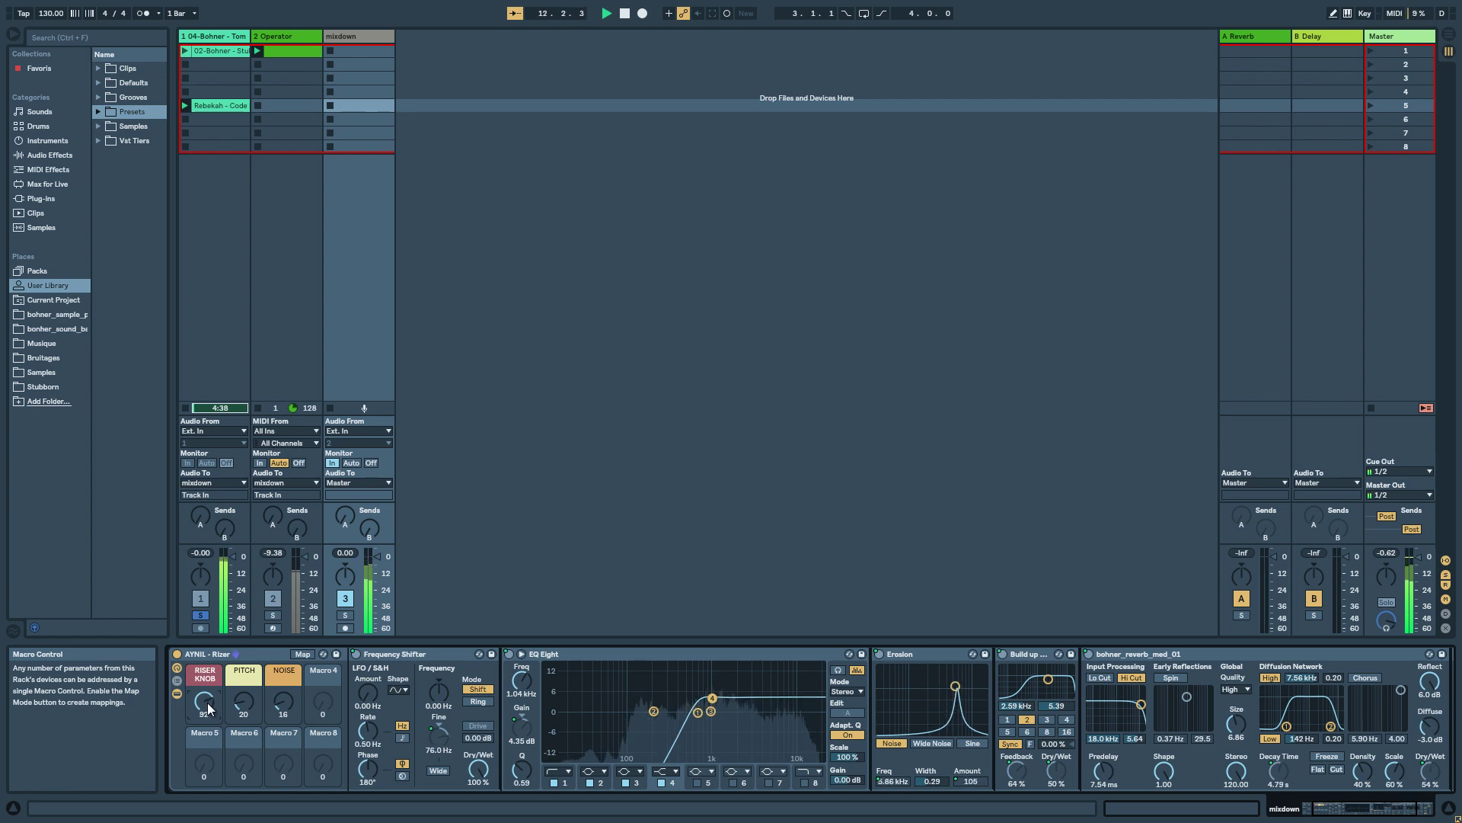
scroll(207, 701, down, 9)
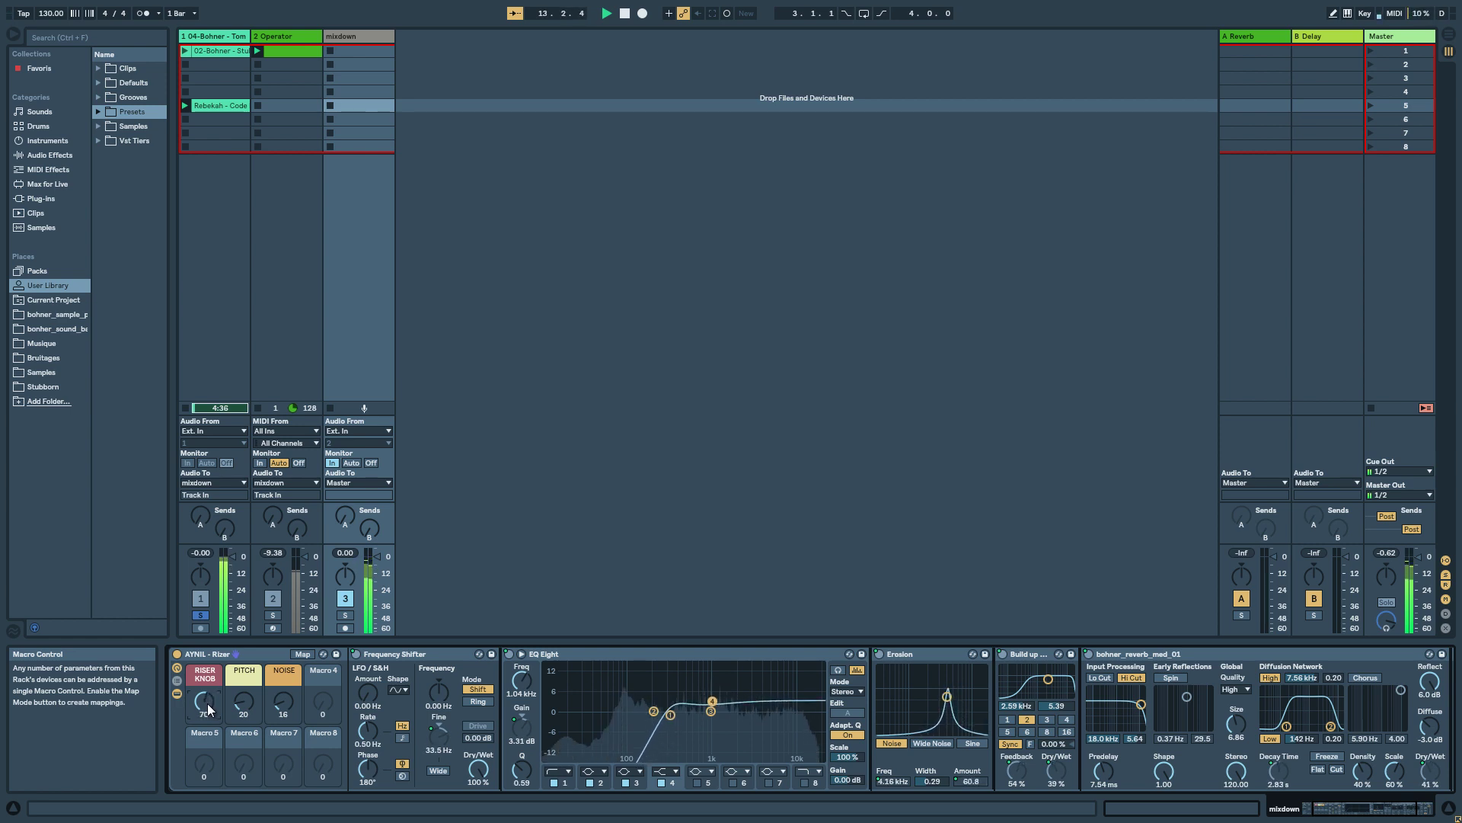
scroll(207, 703, down, 15)
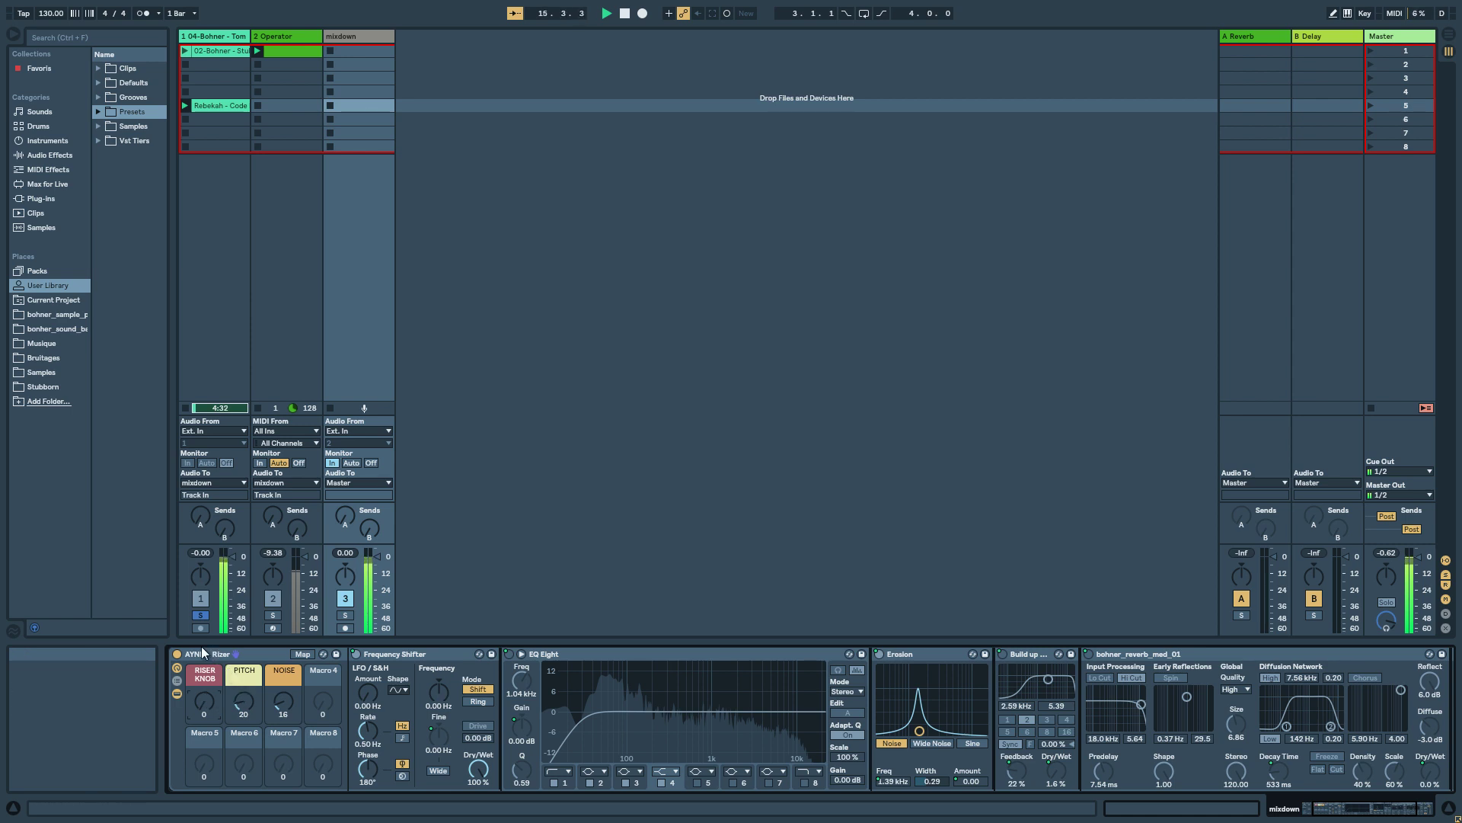
Step: View track 1's clip and empty chain, then return to the mixdown track's Rizer rack
click(229, 105)
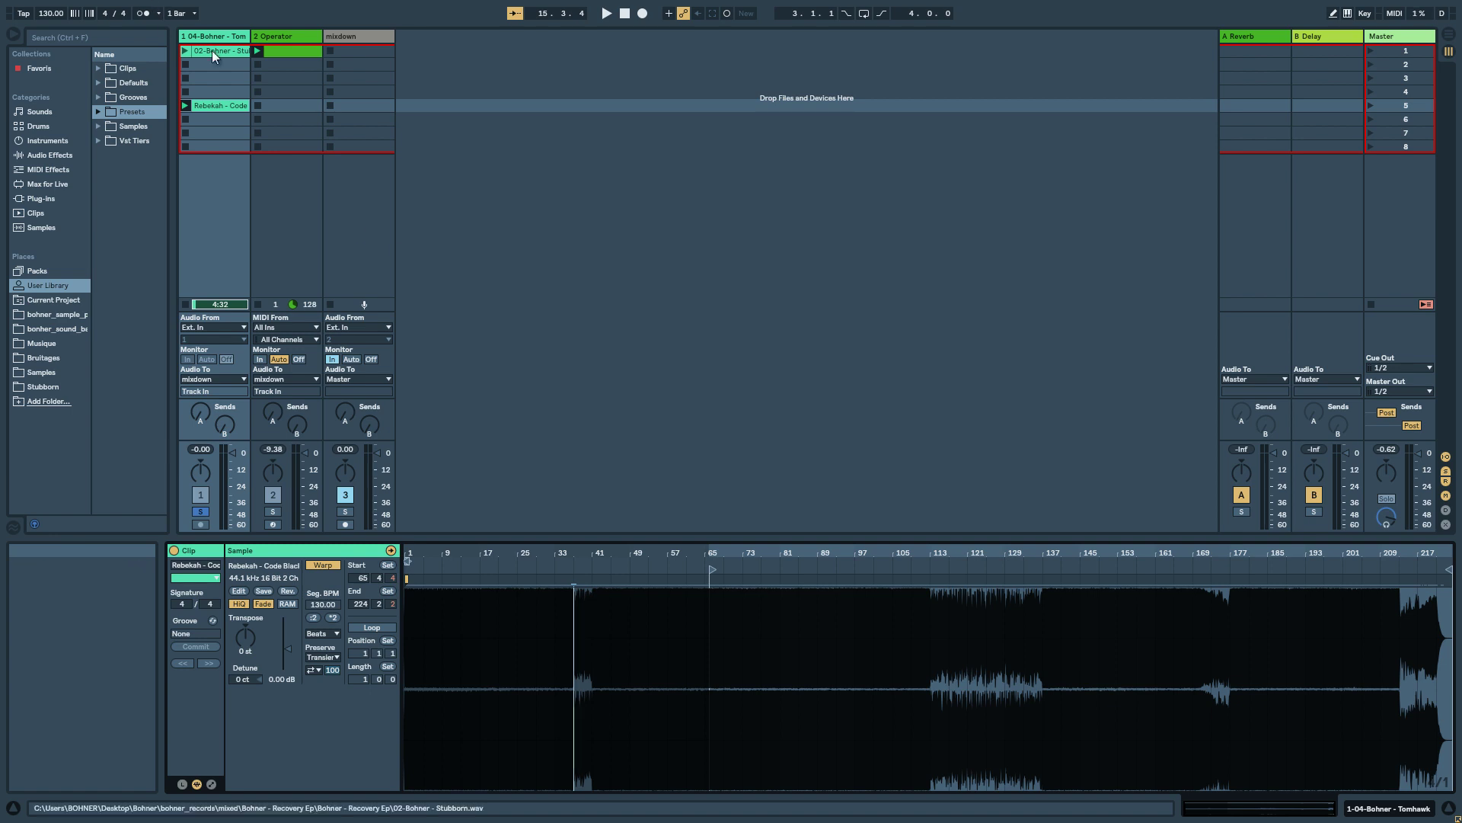
click(222, 41)
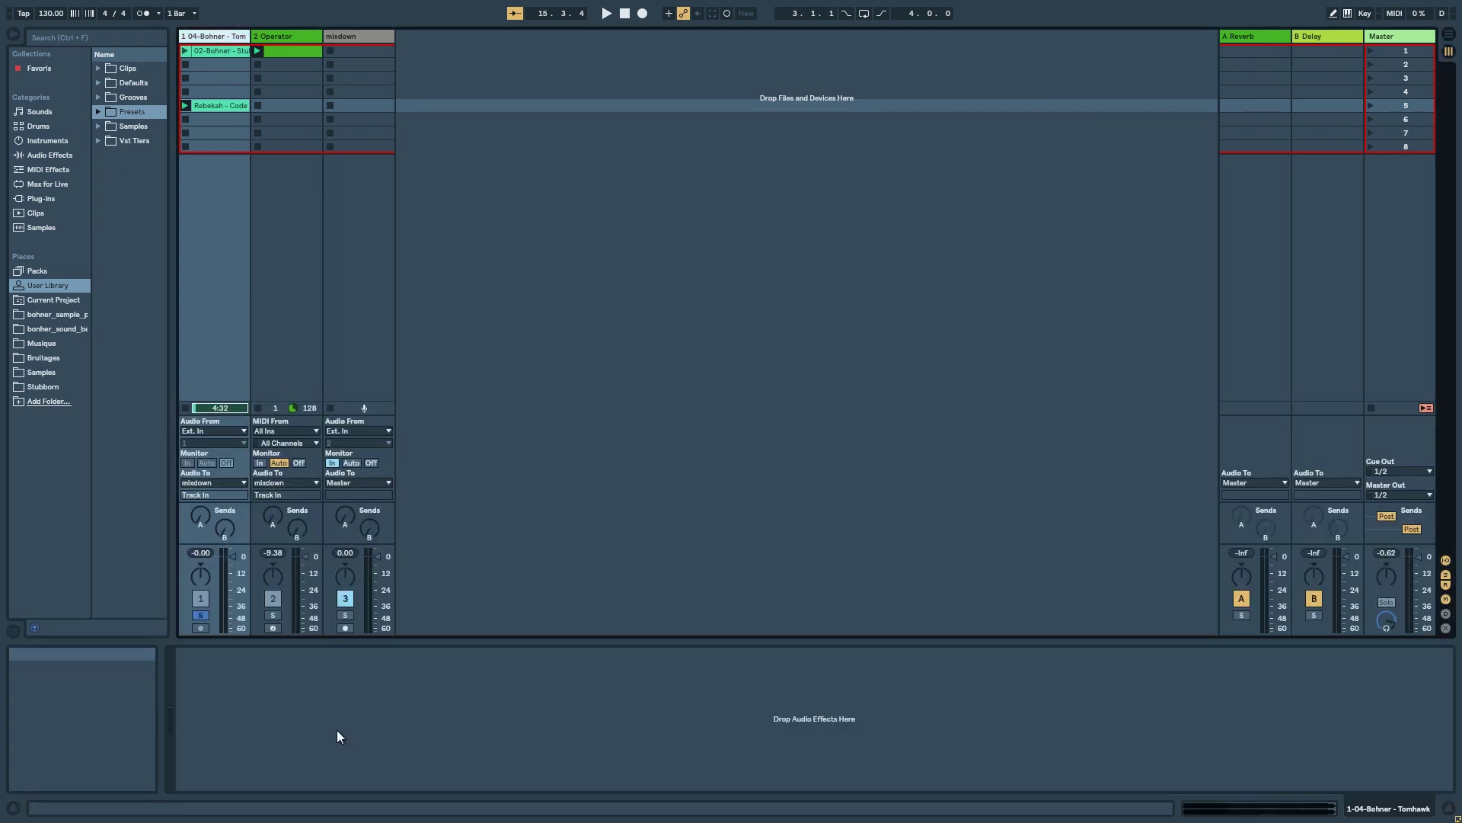
click(348, 36)
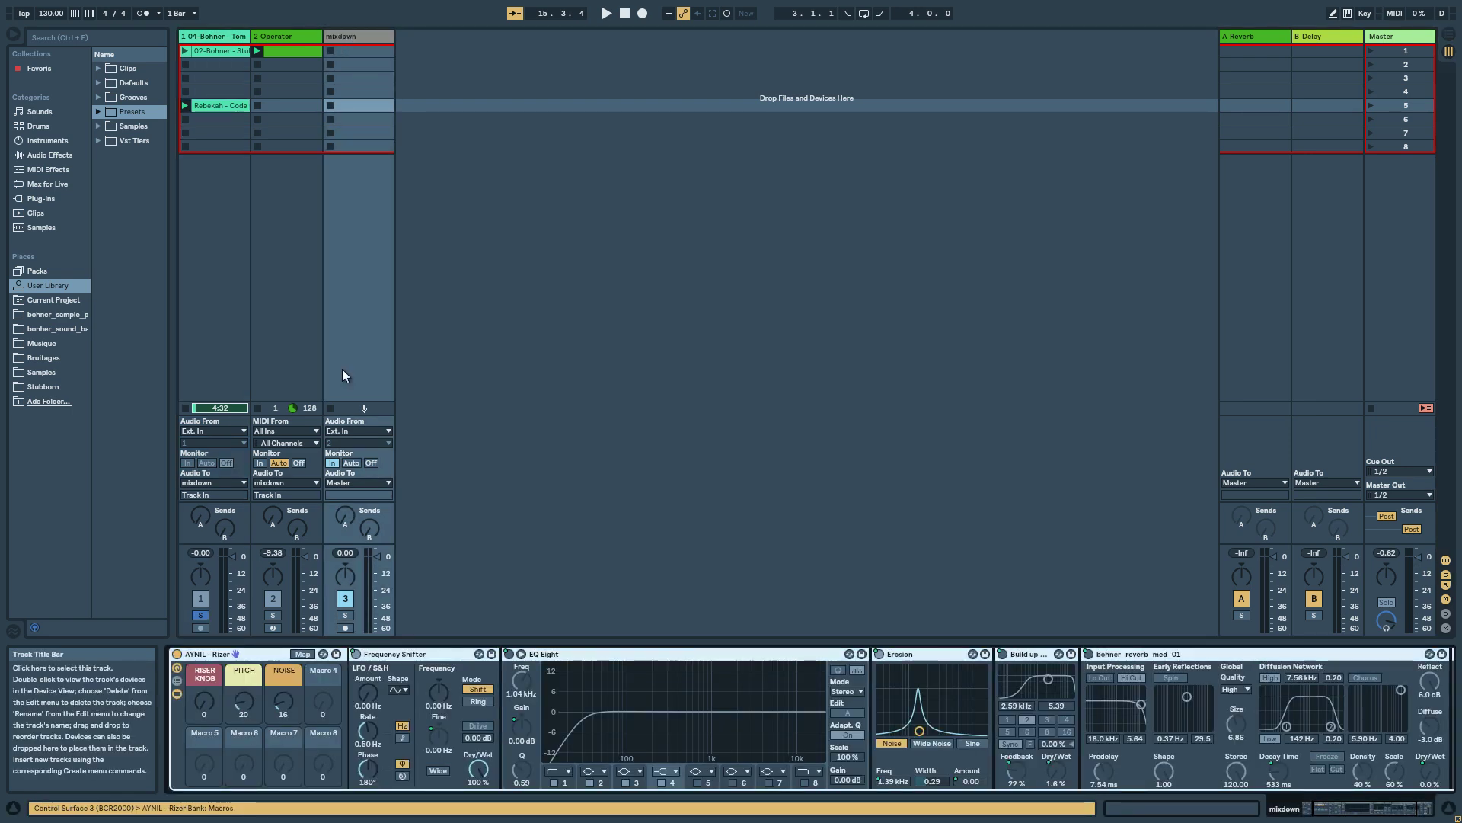
Step: Enter macro mapping mode and set the reverb Dry/Wet mapping maximum to 83 %
click(303, 653)
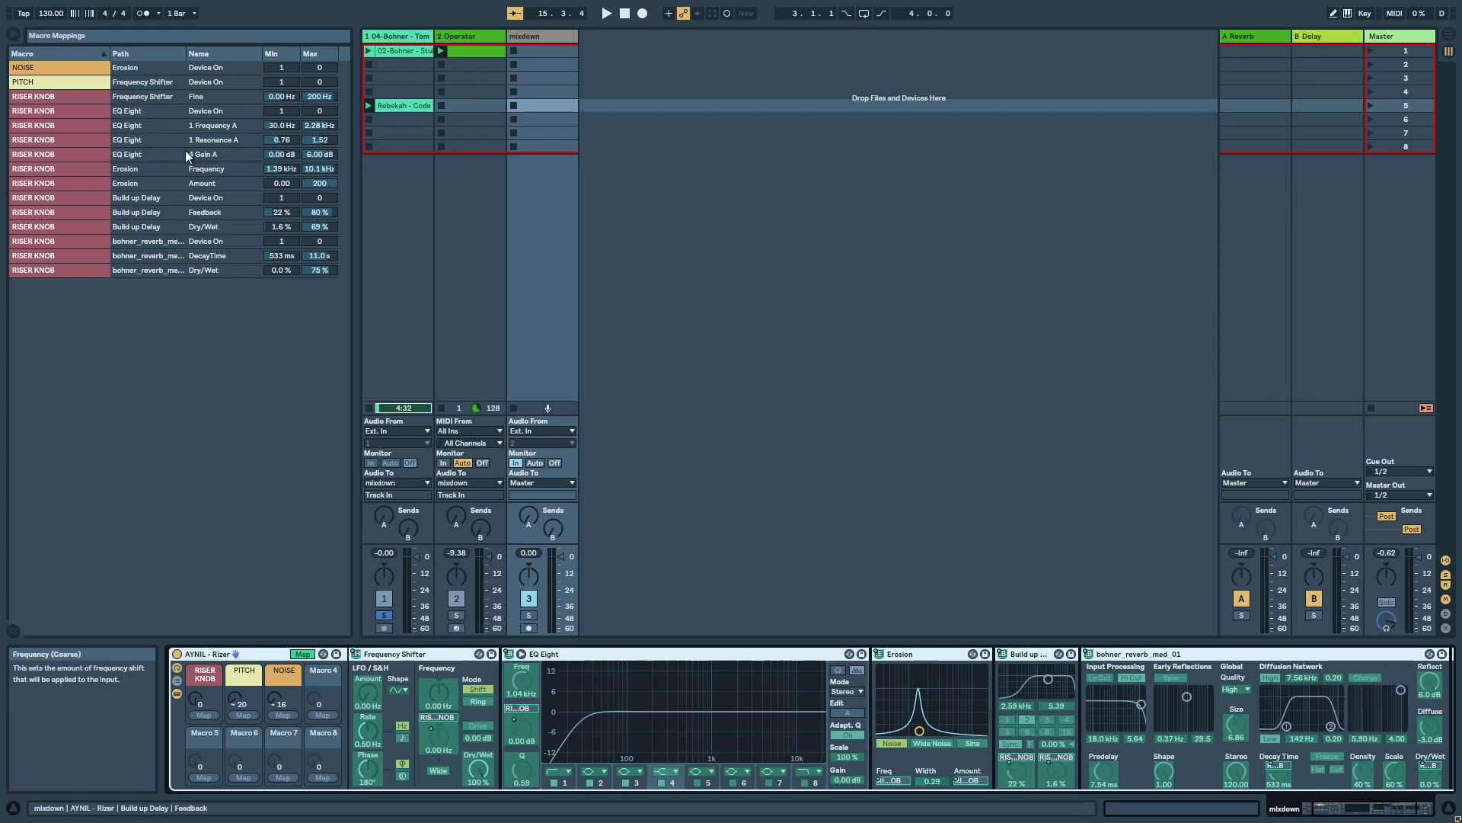
click(319, 270)
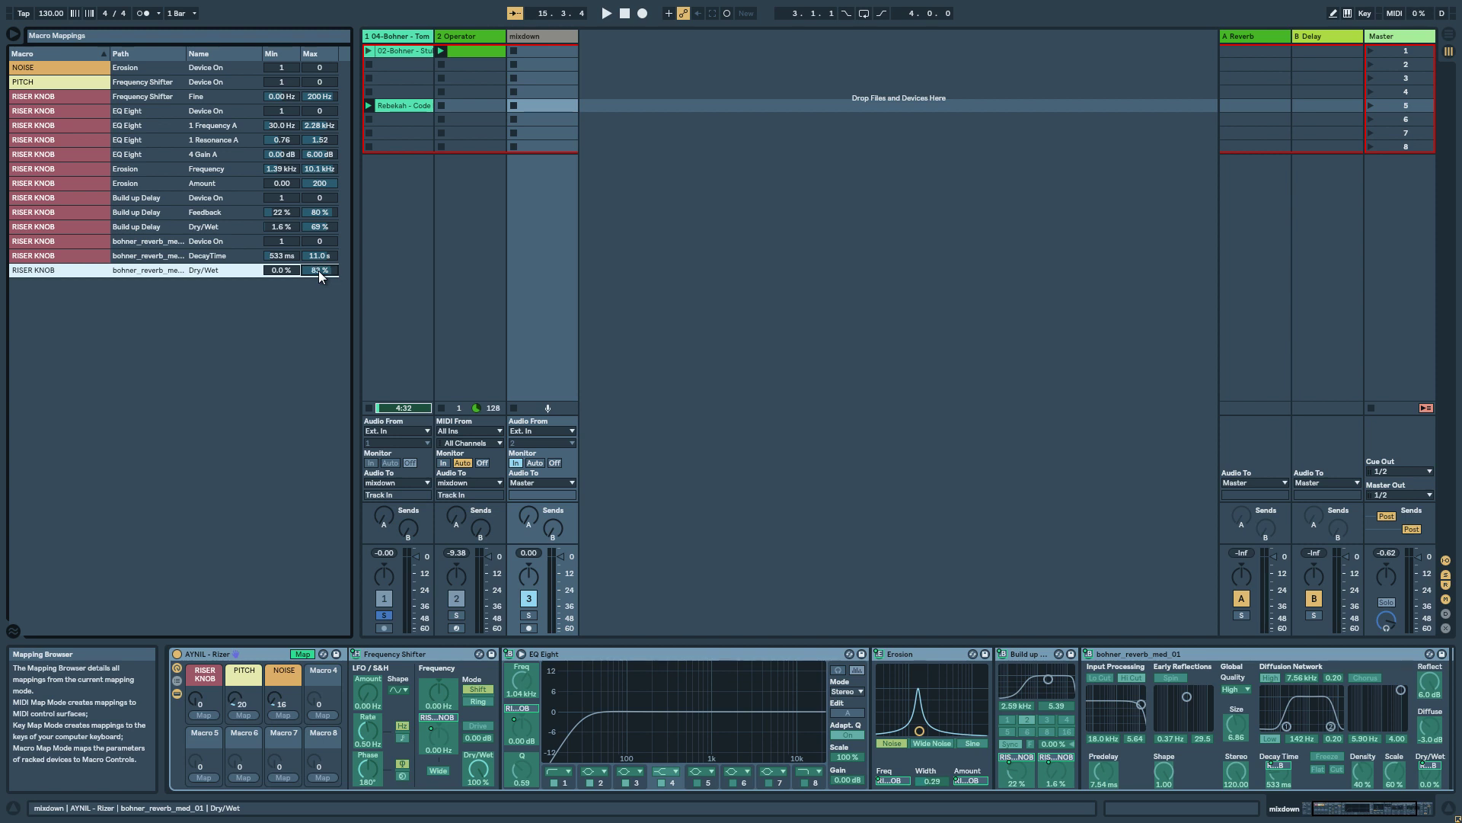
click(322, 228)
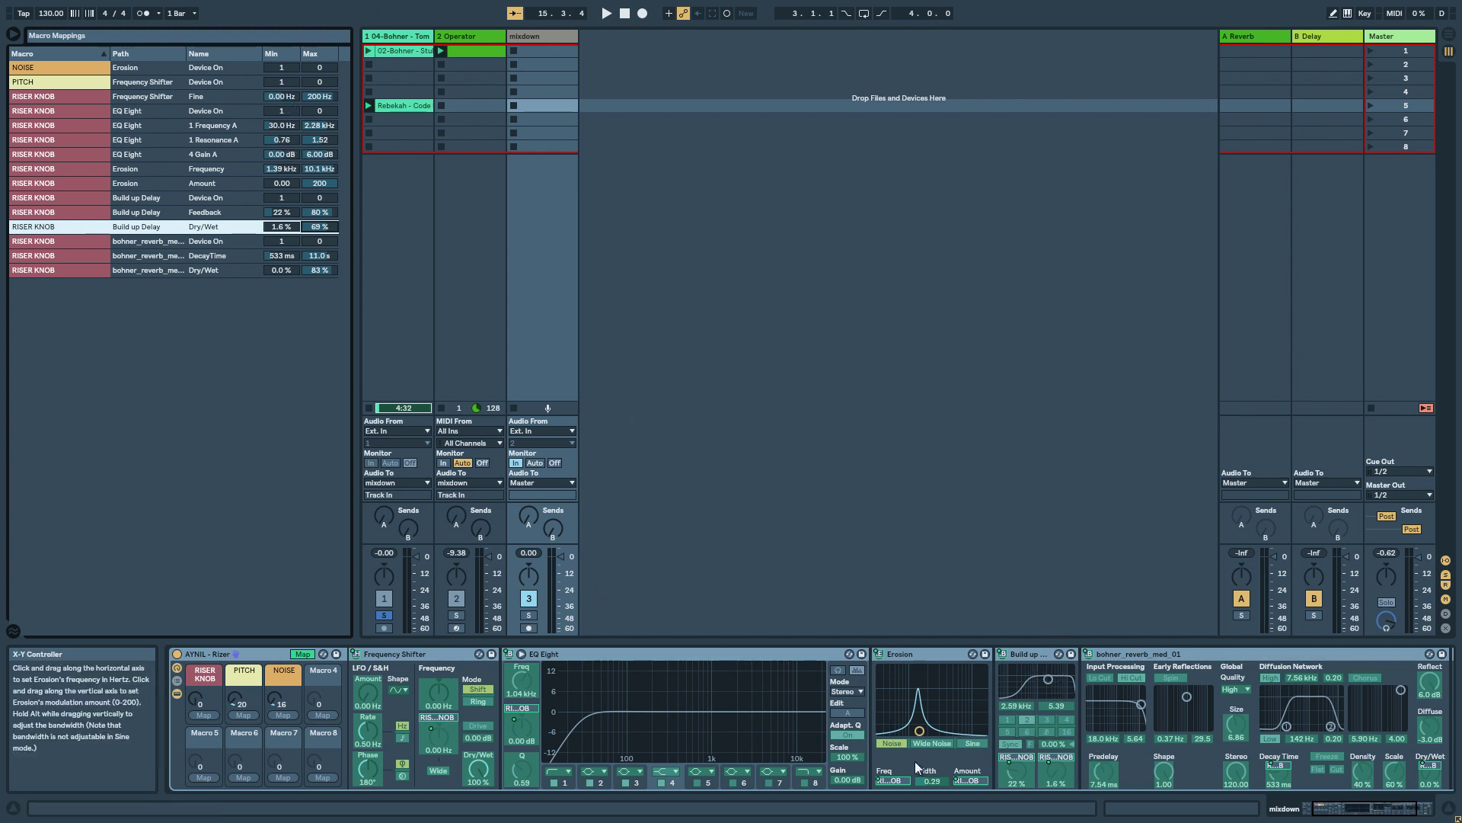
click(972, 786)
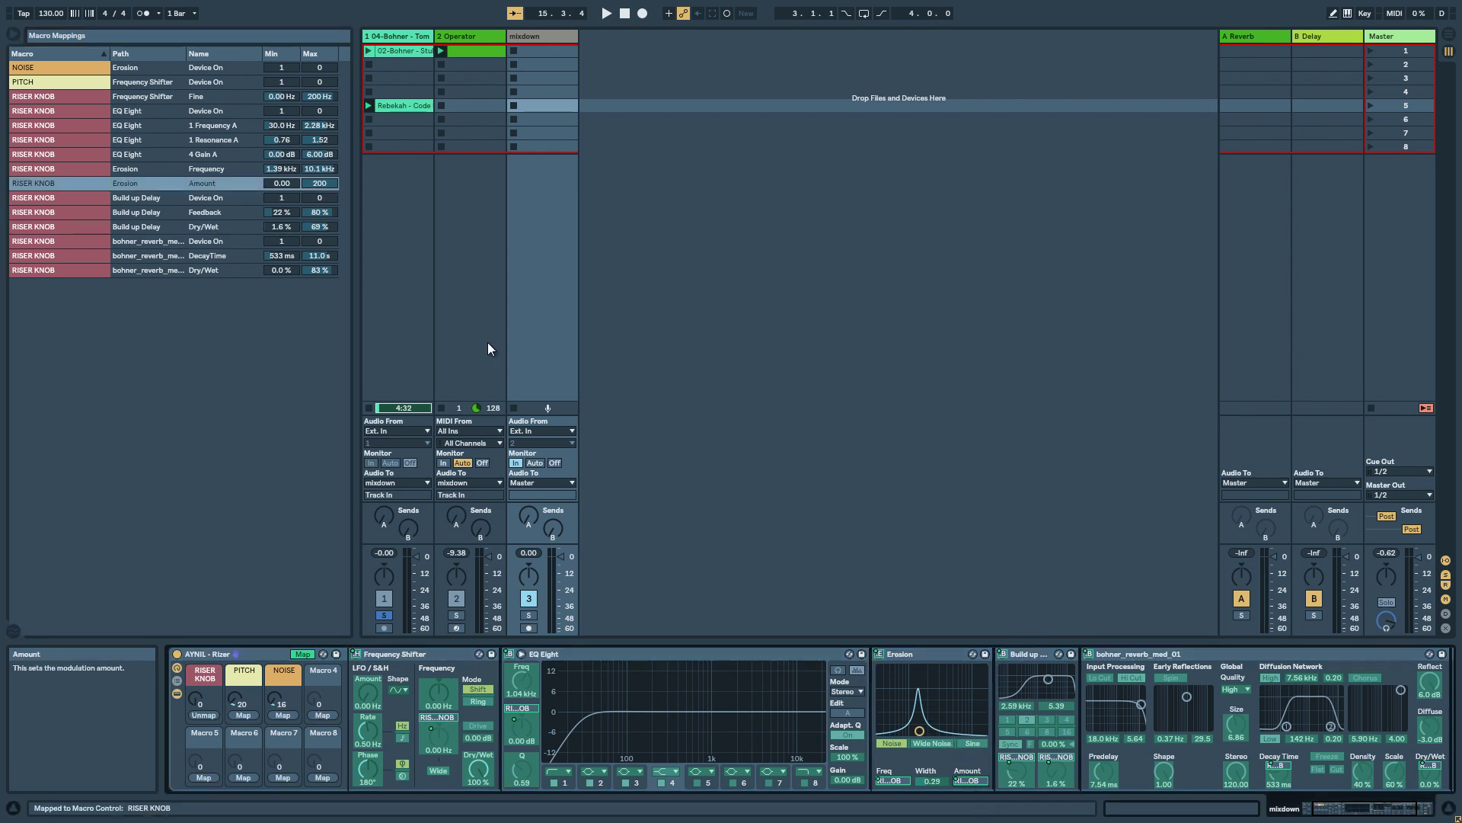
click(318, 183)
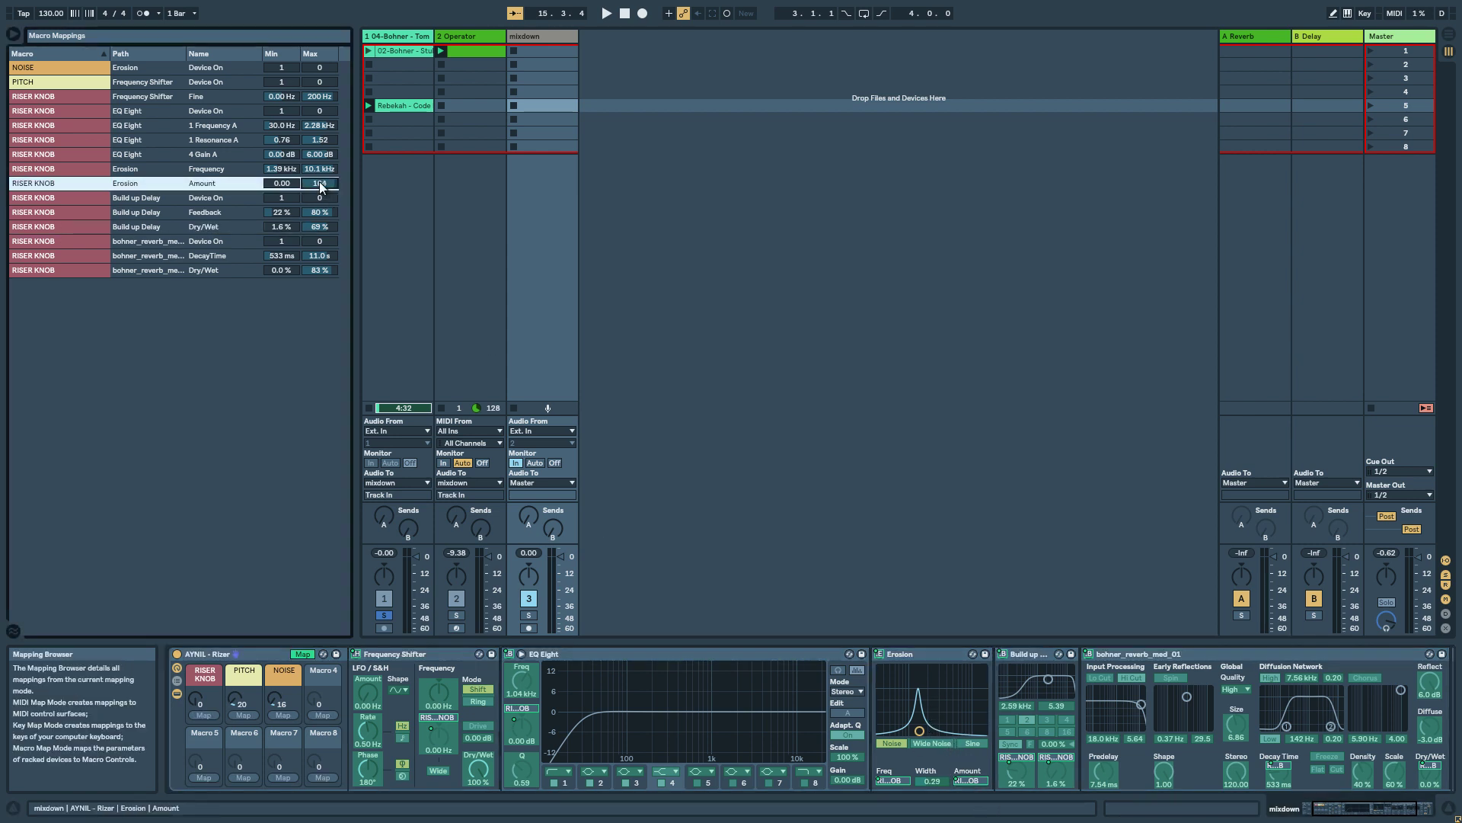
Step: Review the Frequency Shifter Fine mapping, leaving its maximum at 200 Hz
click(321, 96)
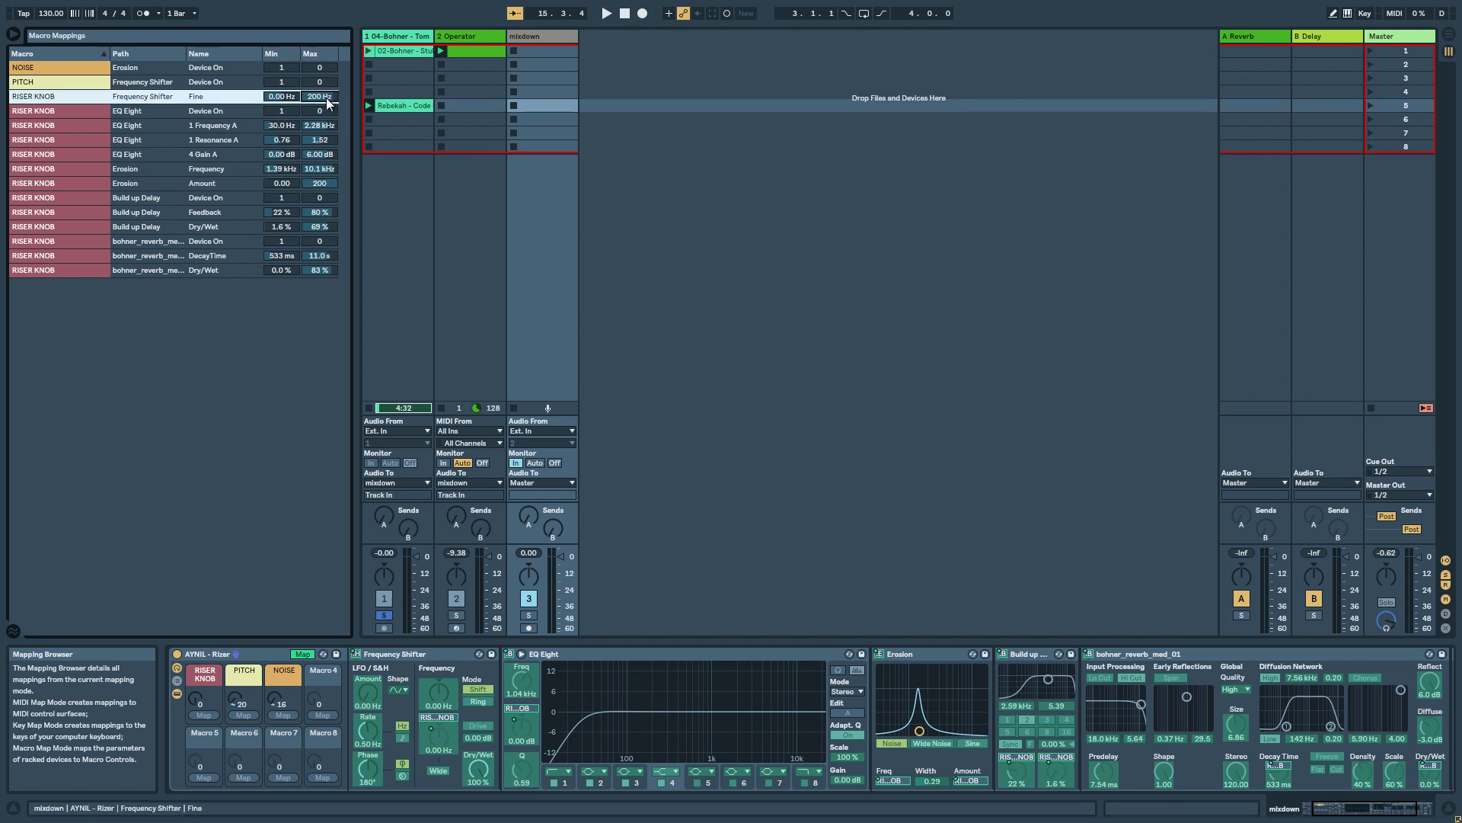
scroll(326, 99, up, 3)
scroll(327, 104, down, 3)
scroll(326, 105, down, 2)
scroll(326, 104, up, 3)
Step: Exit mapping mode, collapse the Rizer rack to its macros, and set NOISE to 5
click(303, 653)
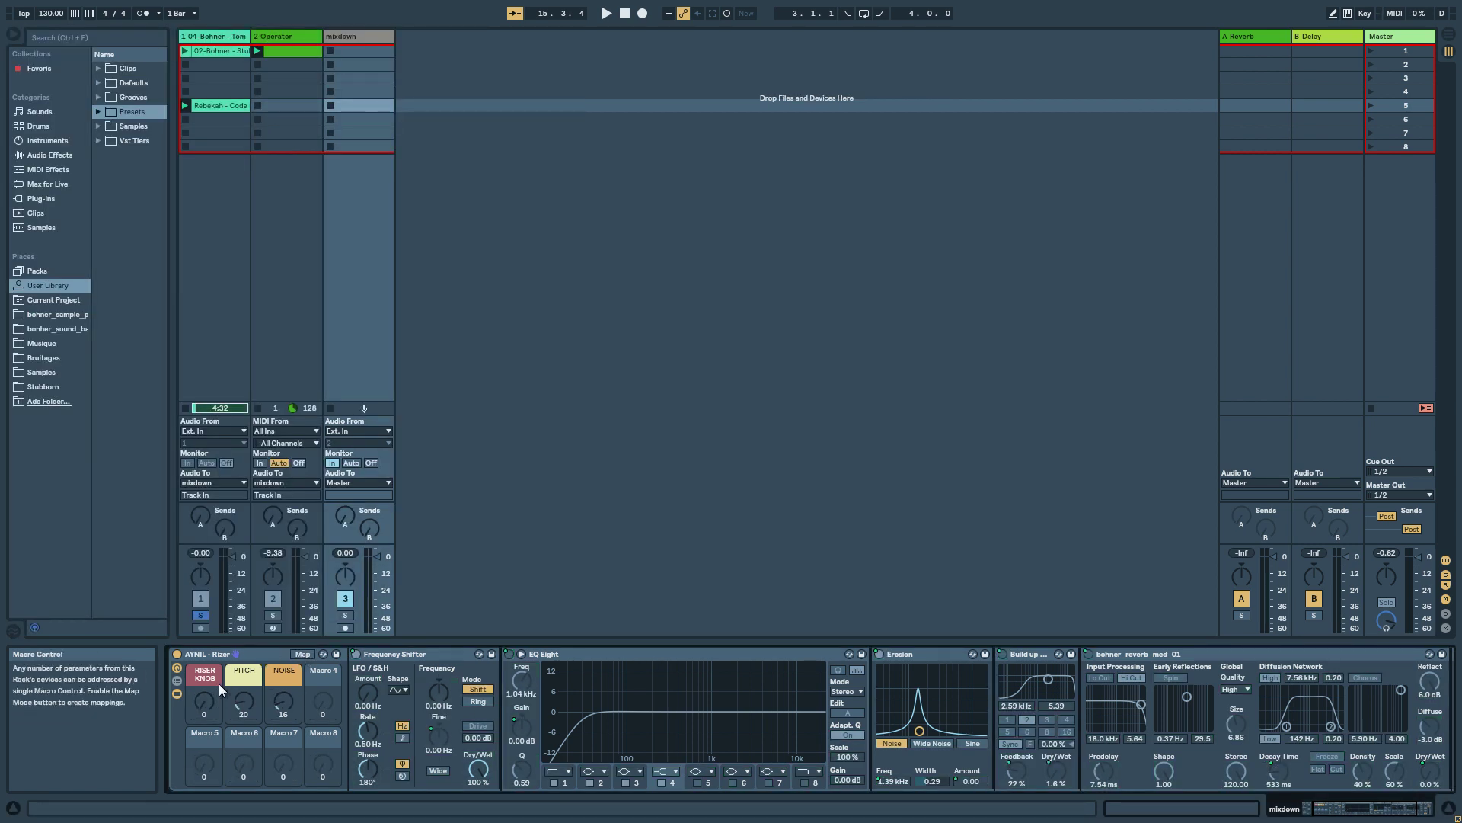
click(178, 694)
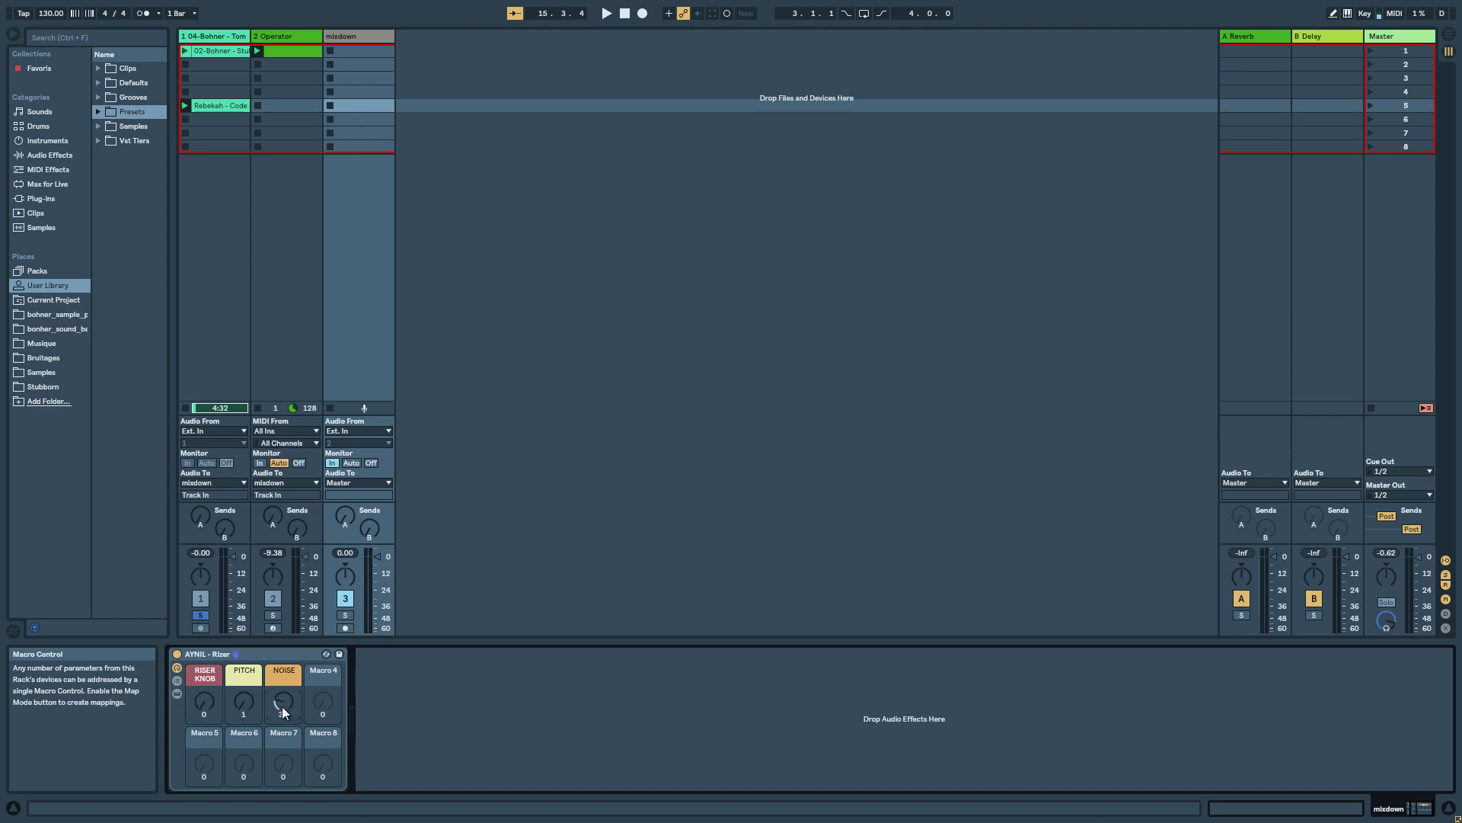
drag(283, 710, 280, 707)
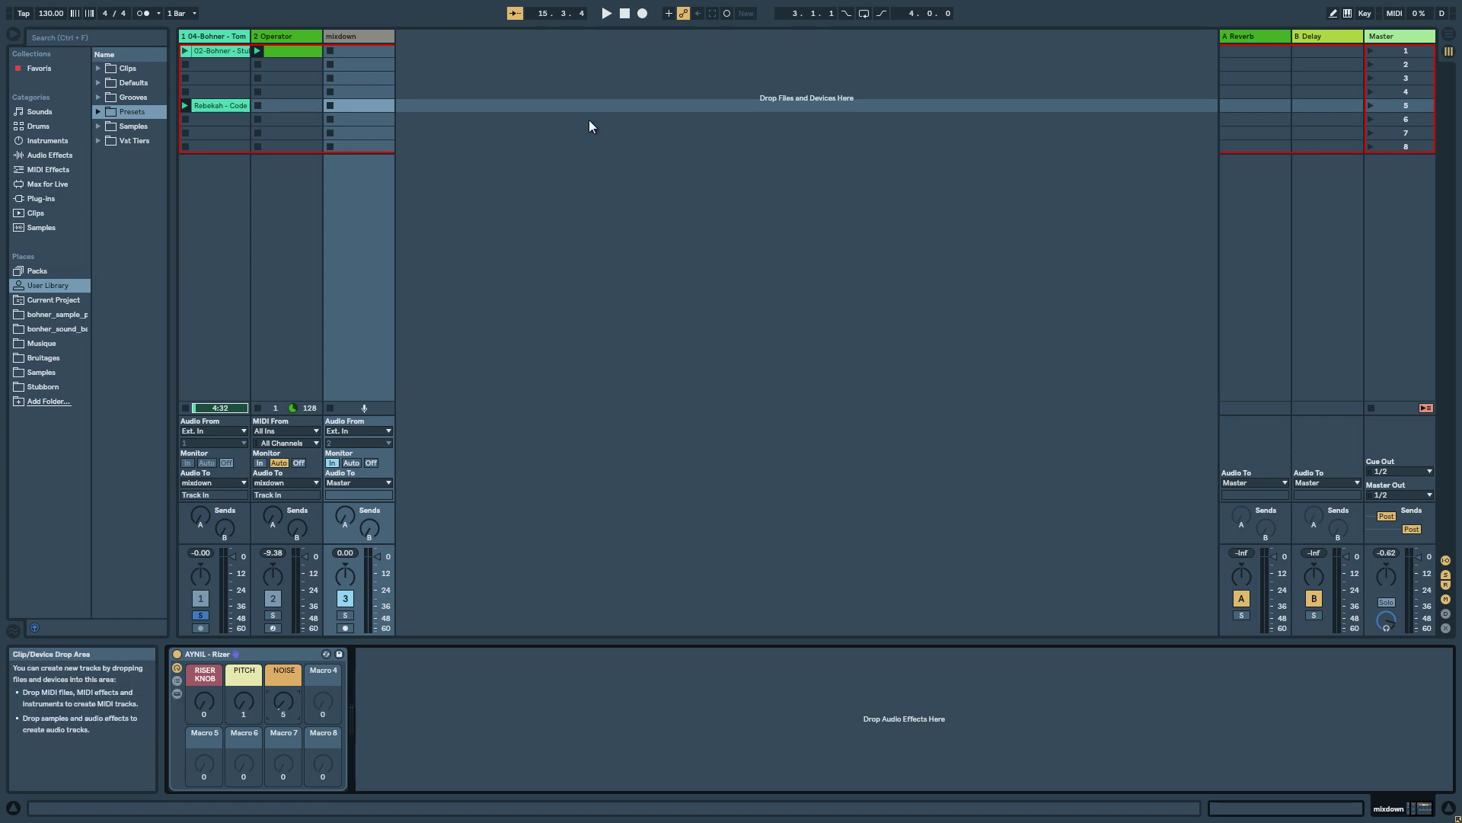